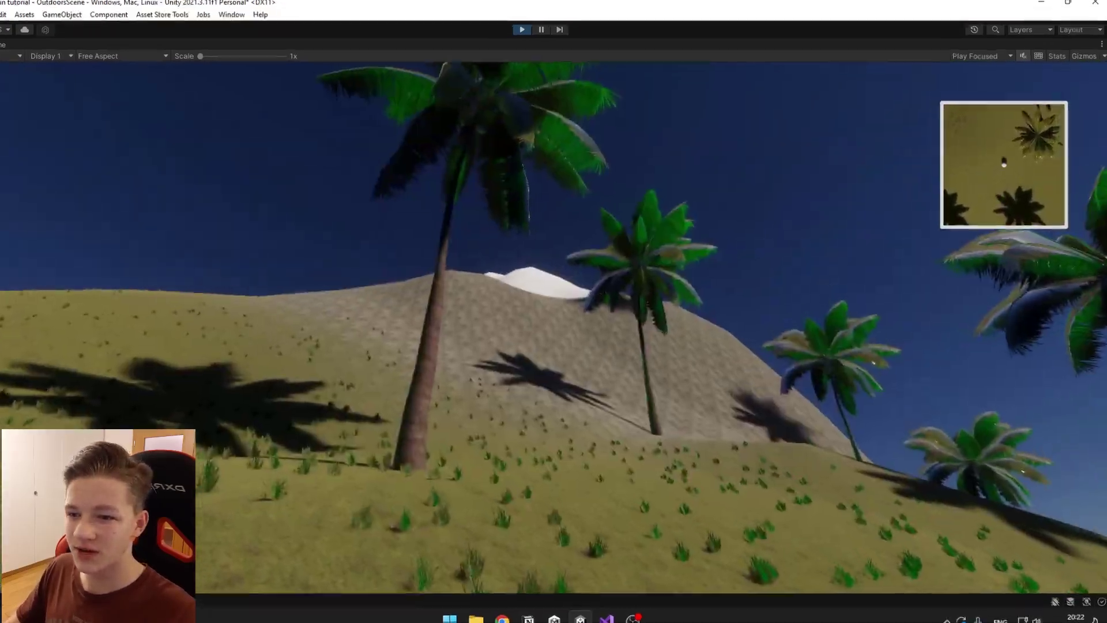
- Walk the player through the palm-covered terrain in the running game to examine how the minimap follows
key(w)
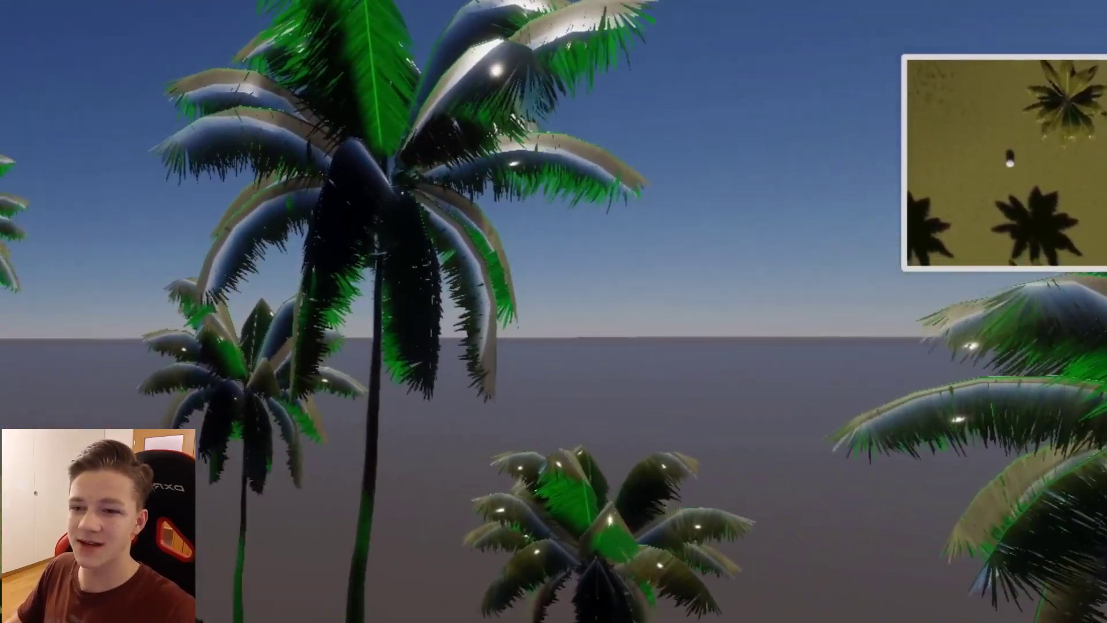
key(w)
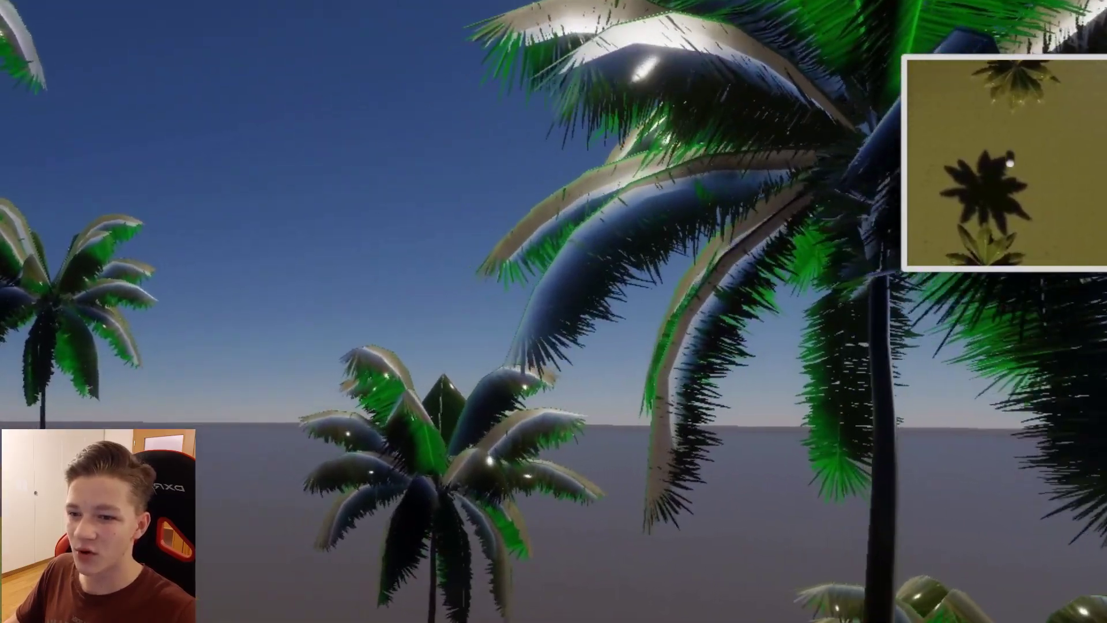
key(a)
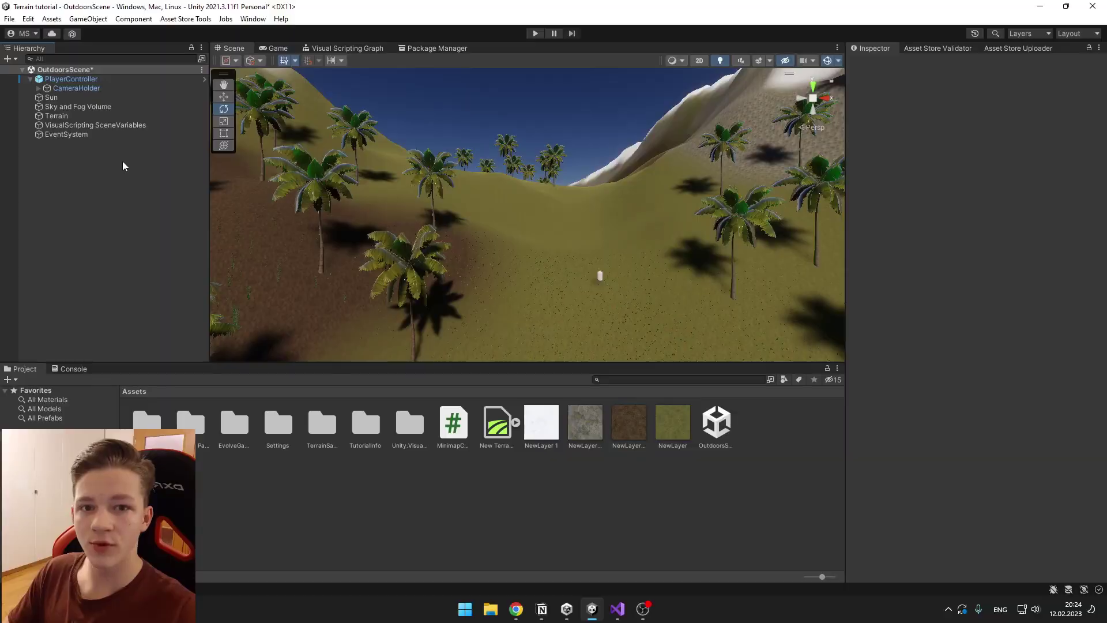
- Add a new Camera to the scene and set its X rotation to 90 so it faces straight down
right_click(96, 223)
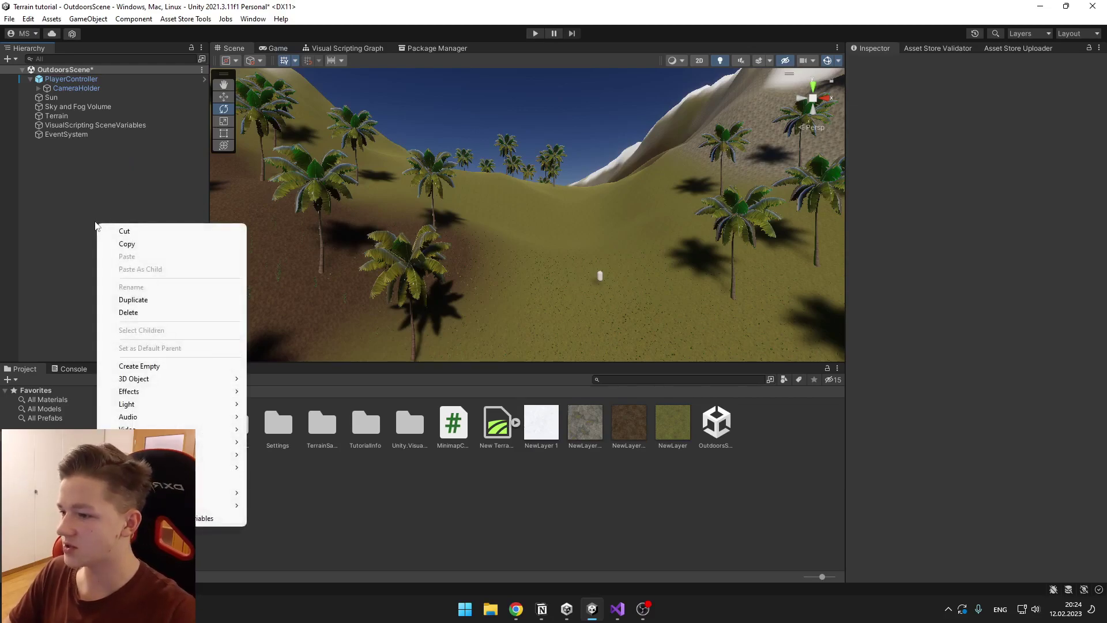
click(219, 480)
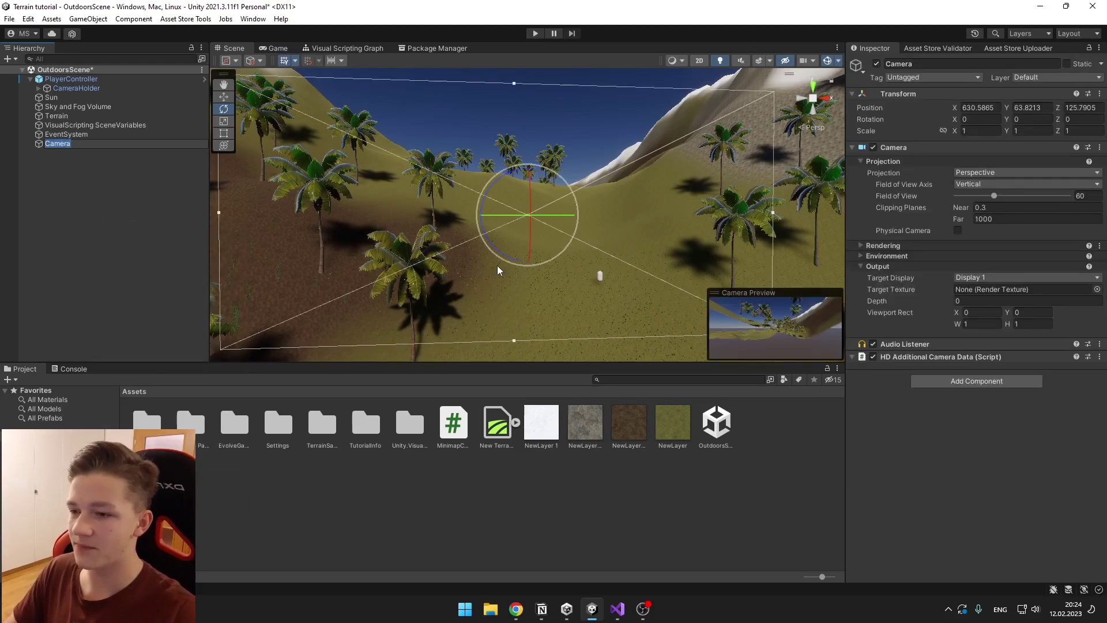
drag(529, 238, 532, 141)
click(989, 115)
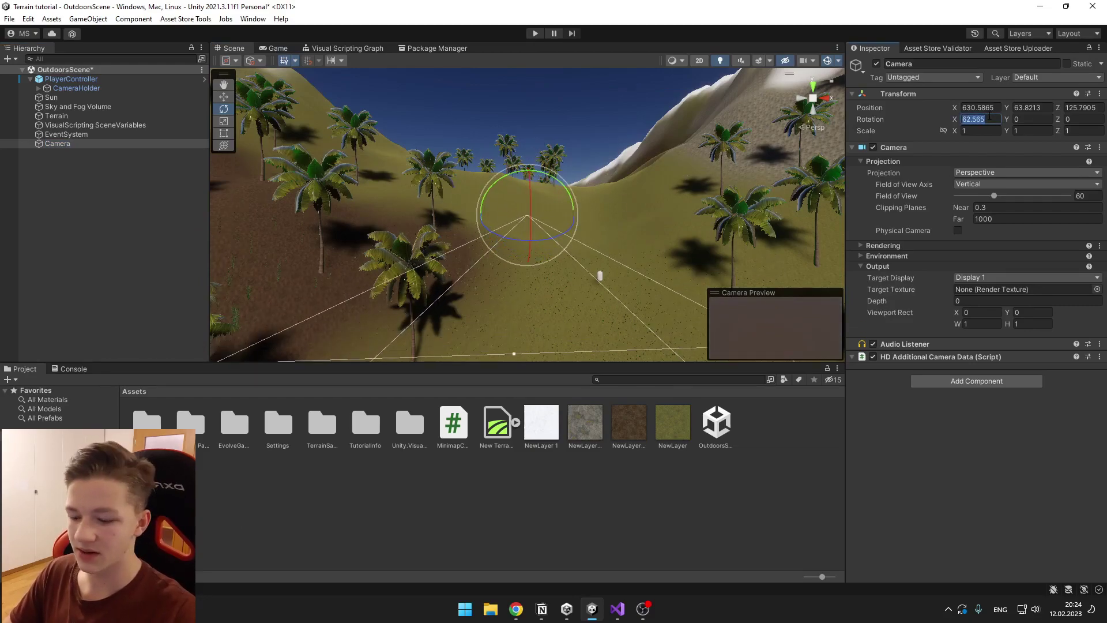
text(90)
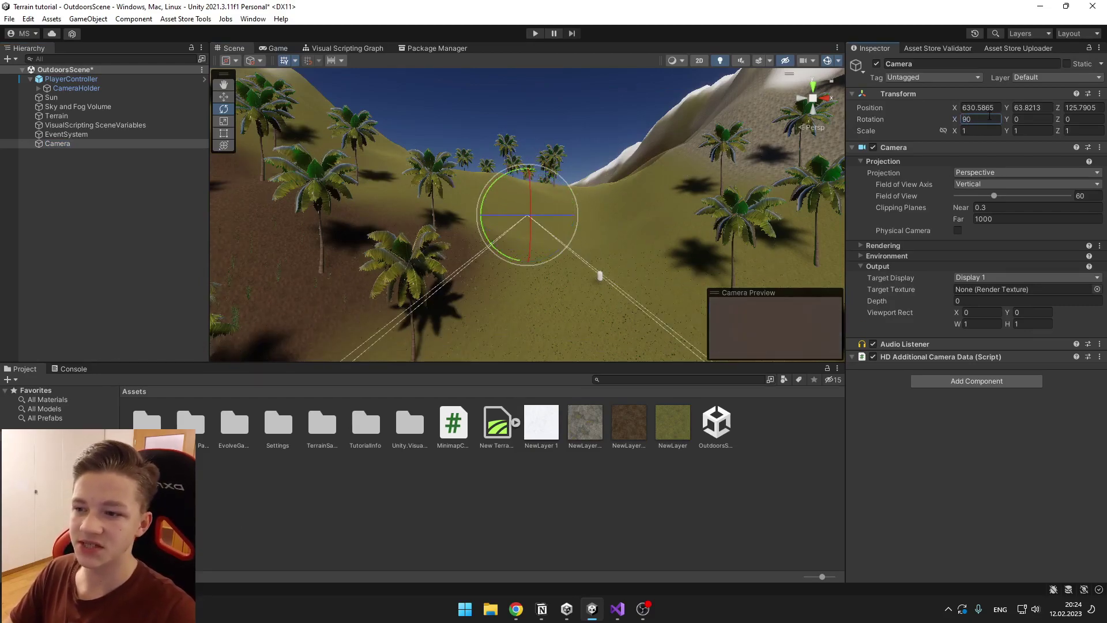
- Raise the camera to about Y 120.9 and change its projection to Orthographic
middle_drag(562, 208, 568, 212)
key(w)
drag(530, 262, 530, 160)
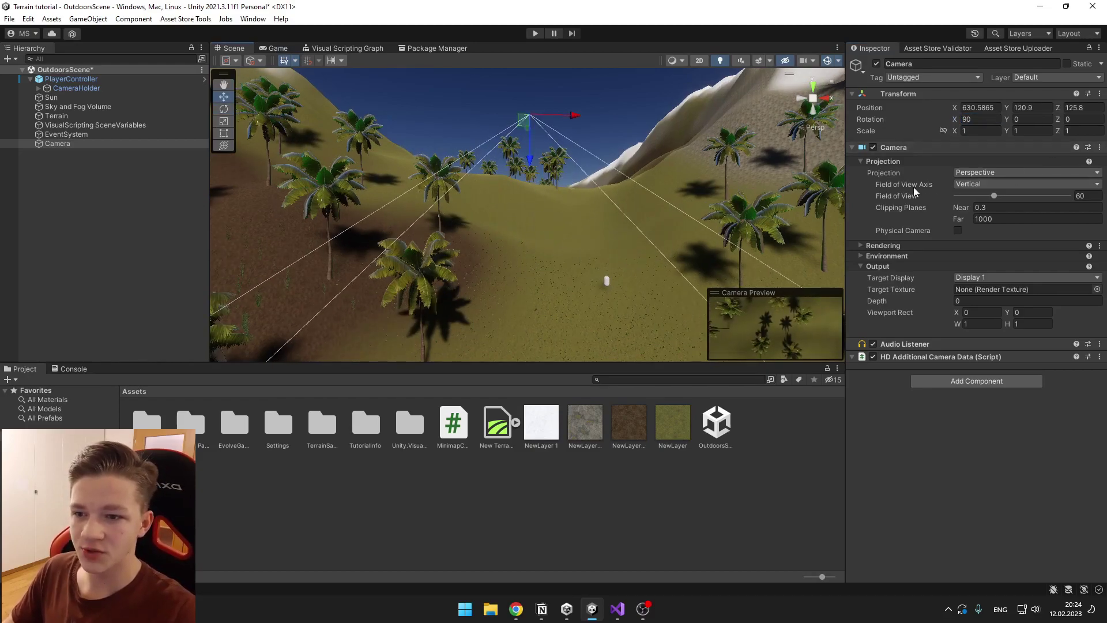
click(1012, 172)
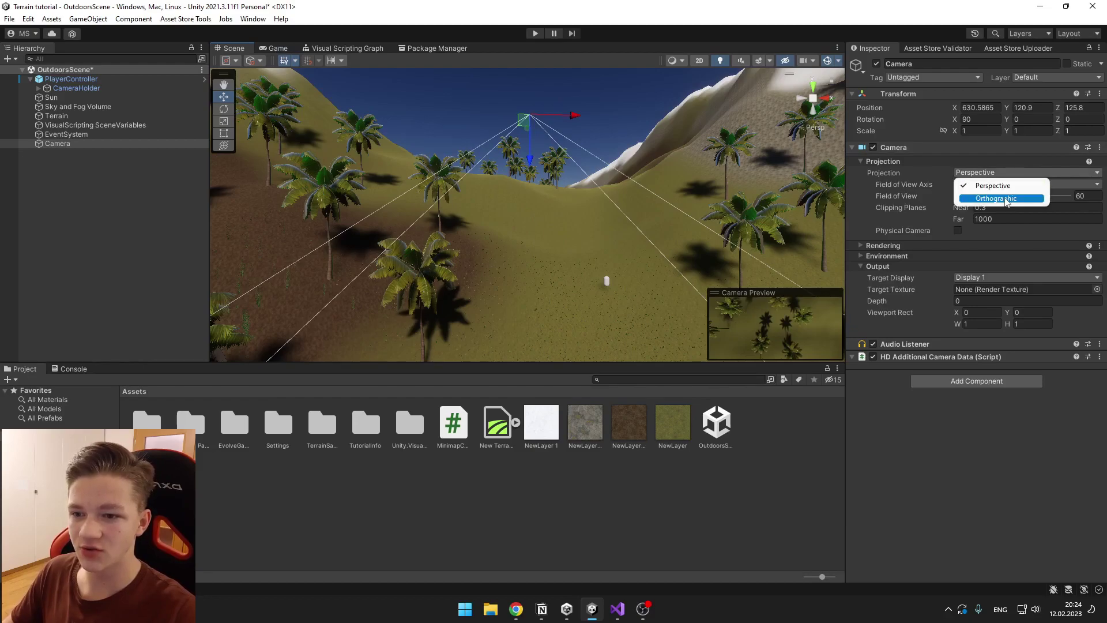
click(1003, 198)
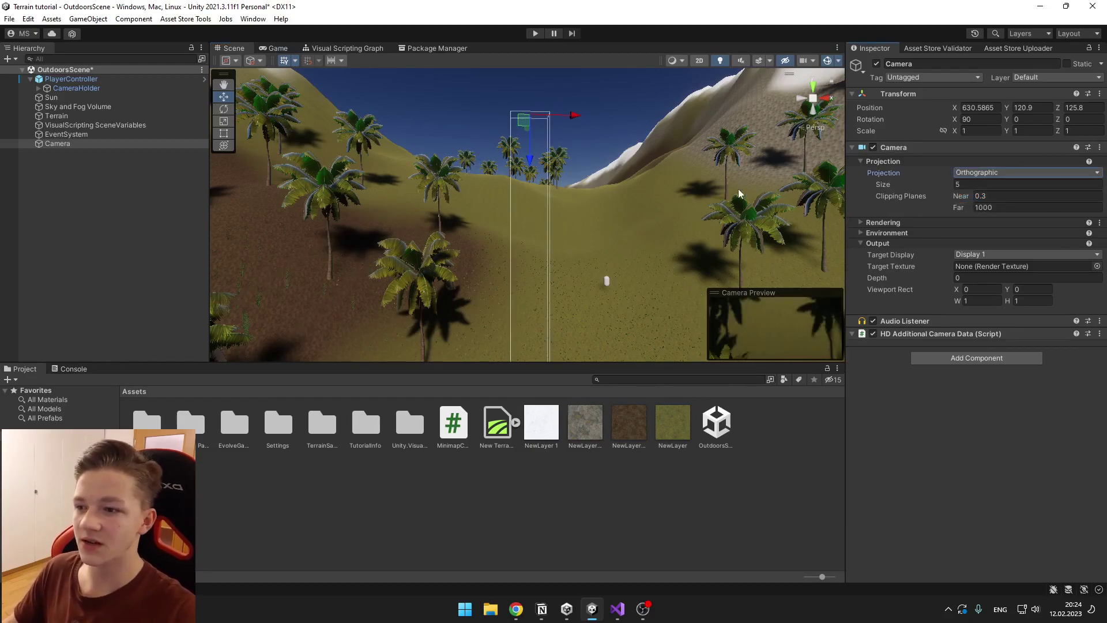
- Copy the PlayerController's position and paste it onto the Camera's transform
middle_drag(738, 190, 638, 240)
alt+drag(643, 232, 548, 228)
scroll(529, 212, up, 1)
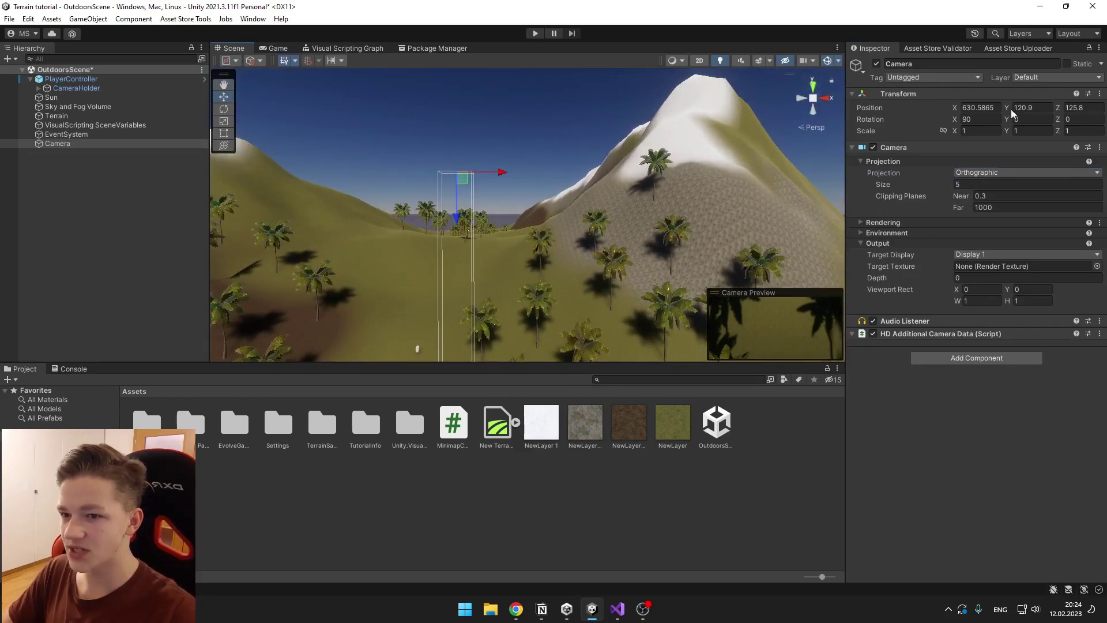
middle_drag(472, 168, 516, 131)
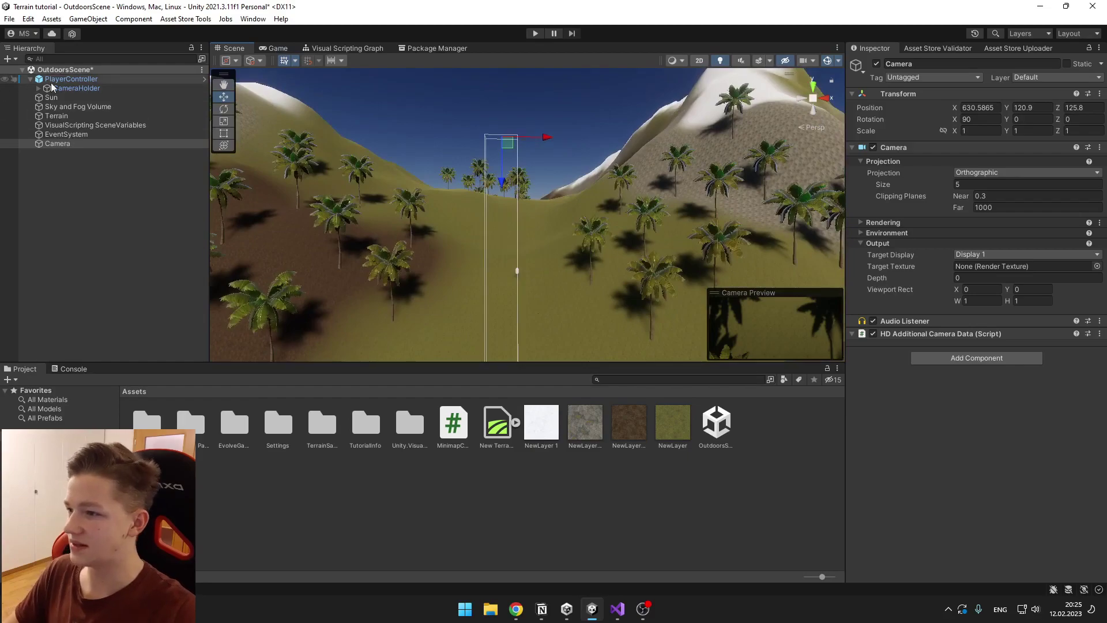
click(75, 79)
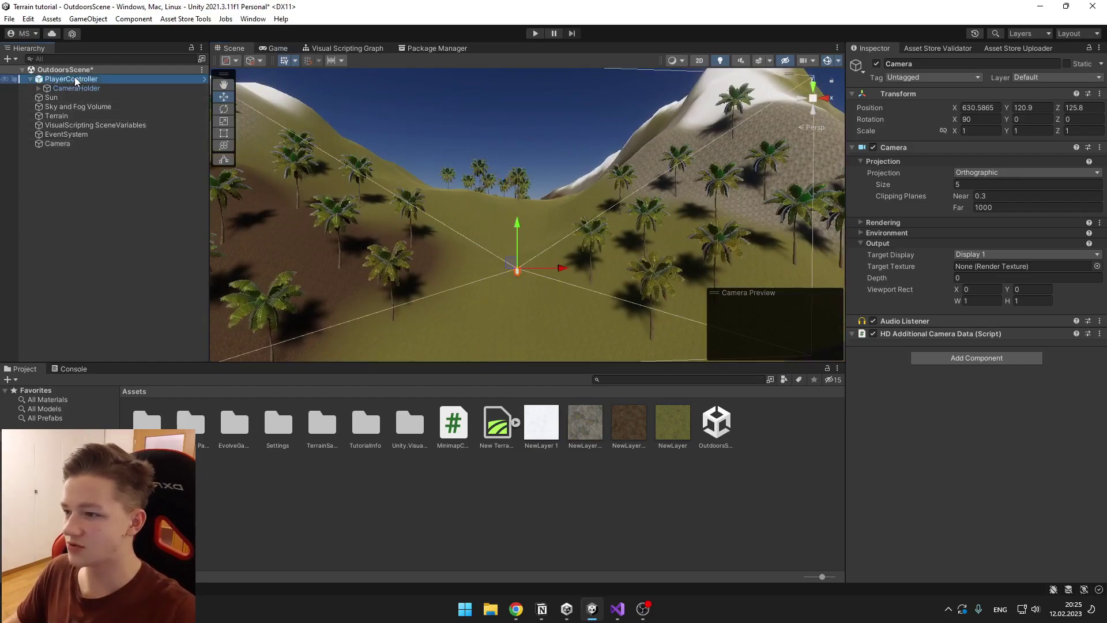
right_click(915, 106)
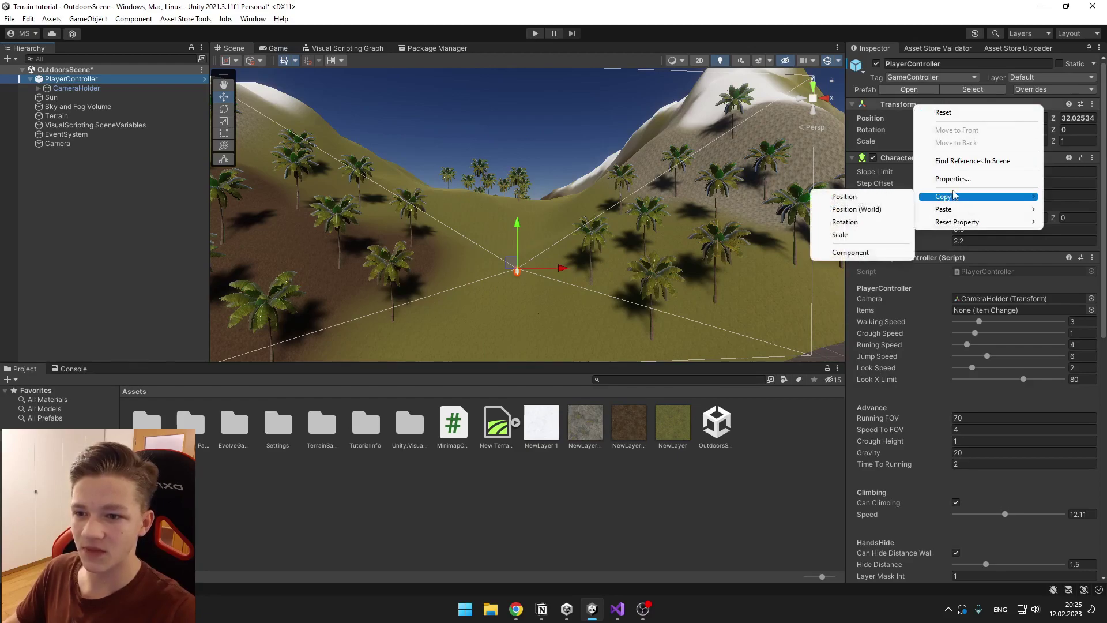
mouse_move(954, 198)
click(839, 197)
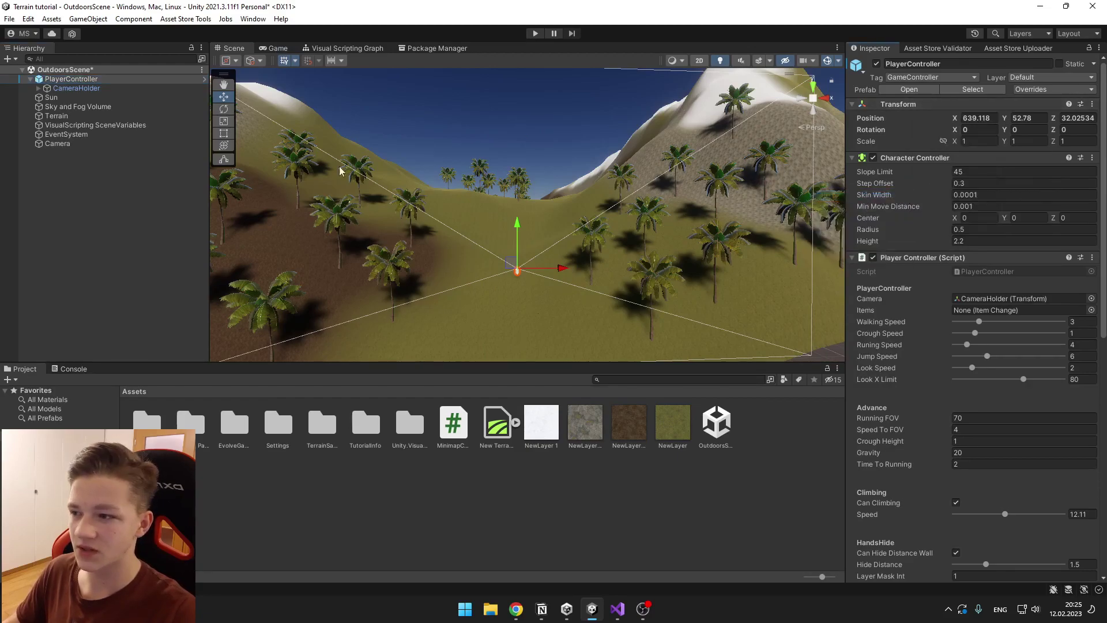
click(51, 146)
right_click(906, 97)
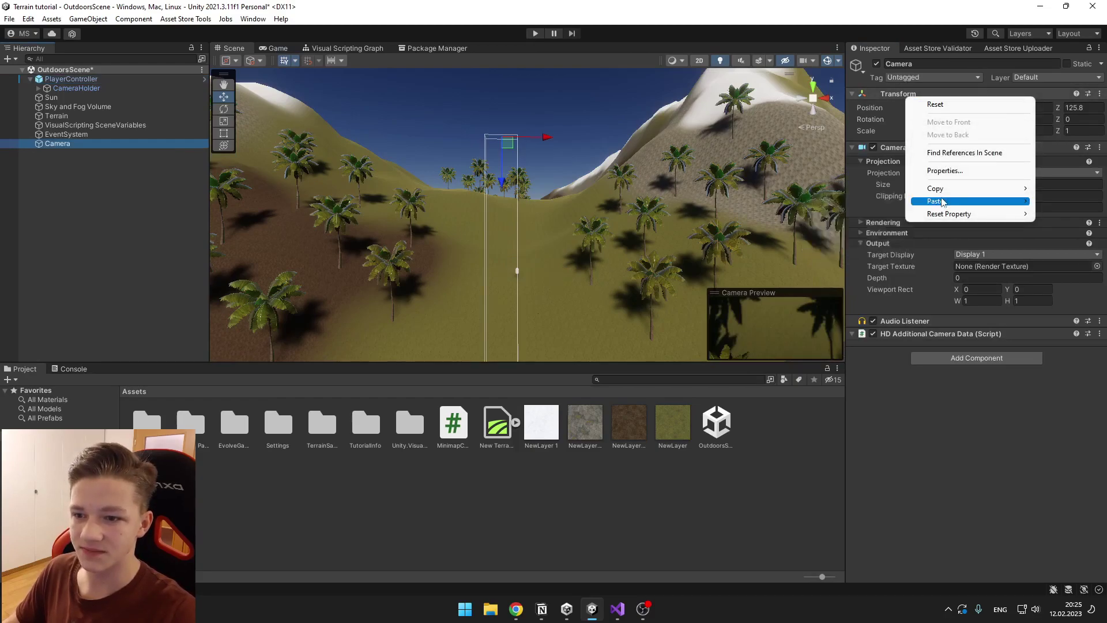
mouse_move(945, 202)
click(871, 201)
- Raise the camera above the player to about Y 91.1 and increase its orthographic size to about 16.31
middle_drag(649, 228, 566, 239)
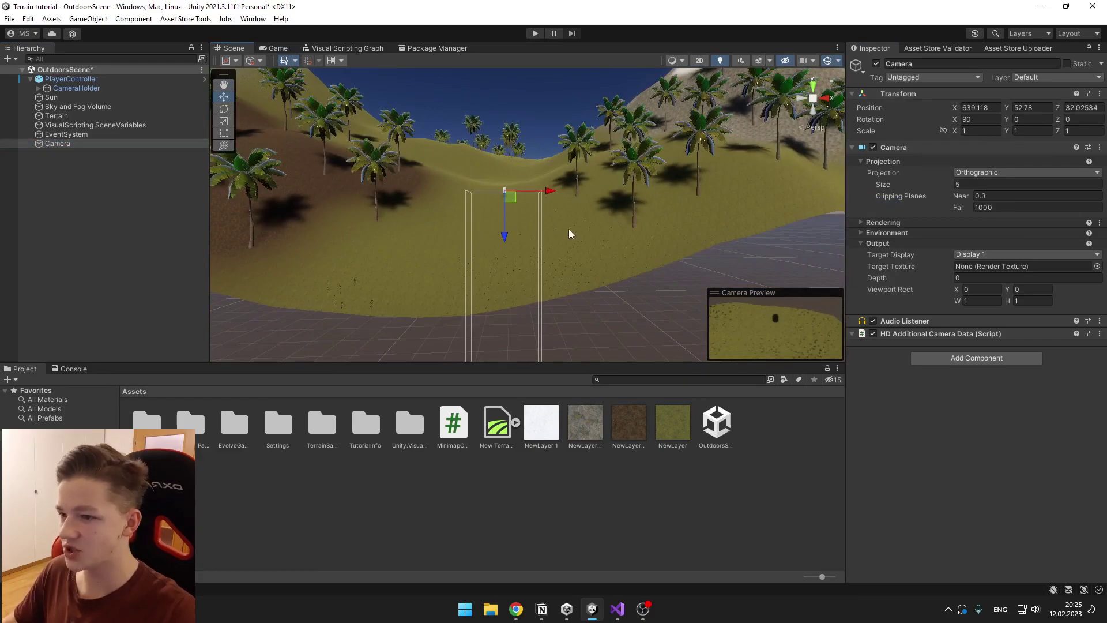
drag(508, 241, 508, 116)
drag(936, 181, 58, 187)
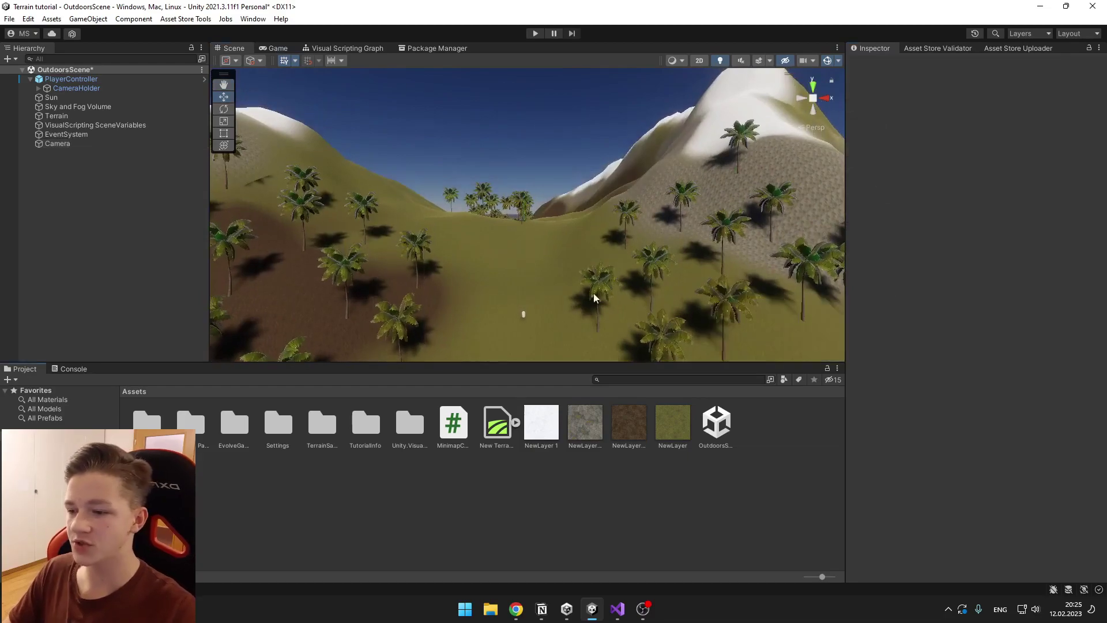
- Create a render texture named minimap_texture in Assets and assign it as the Camera's target texture
right_click(524, 486)
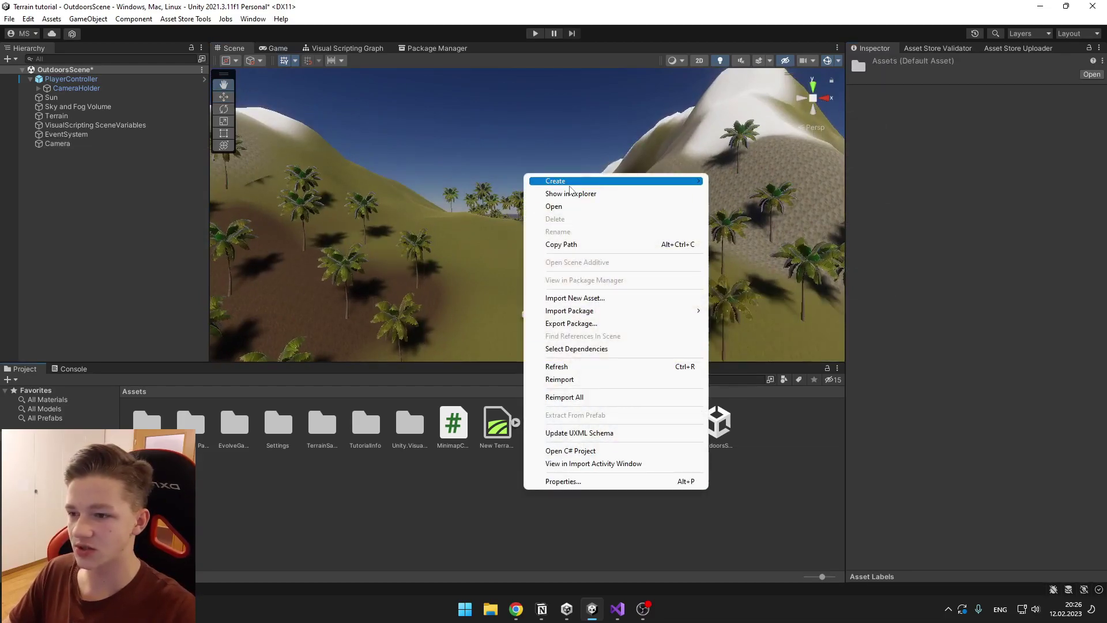
mouse_move(683, 182)
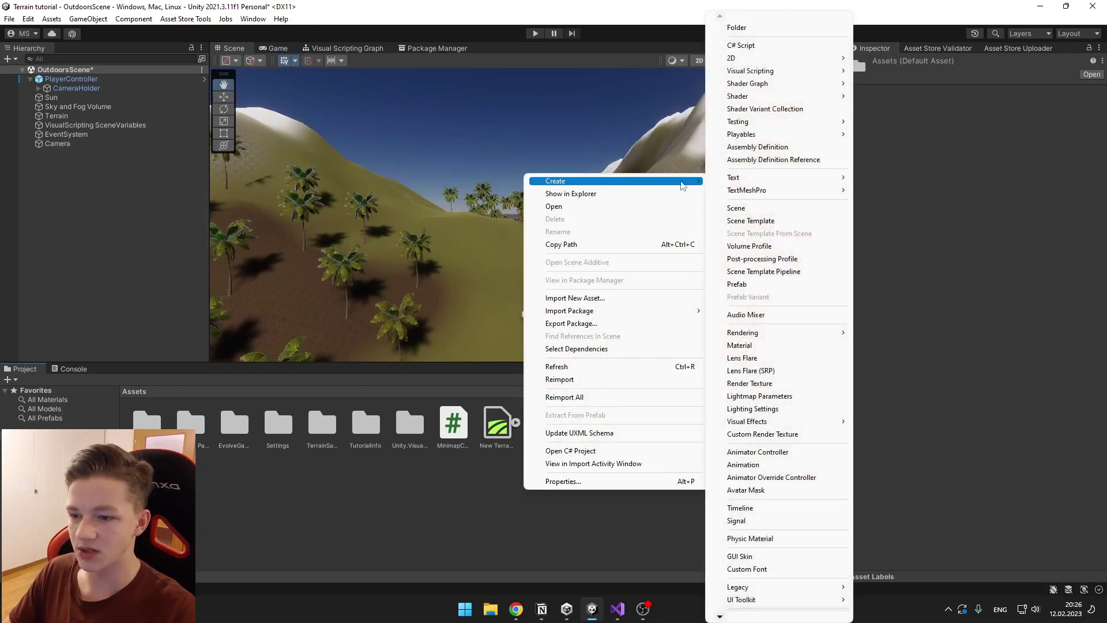
click(749, 383)
text(minimap_re)
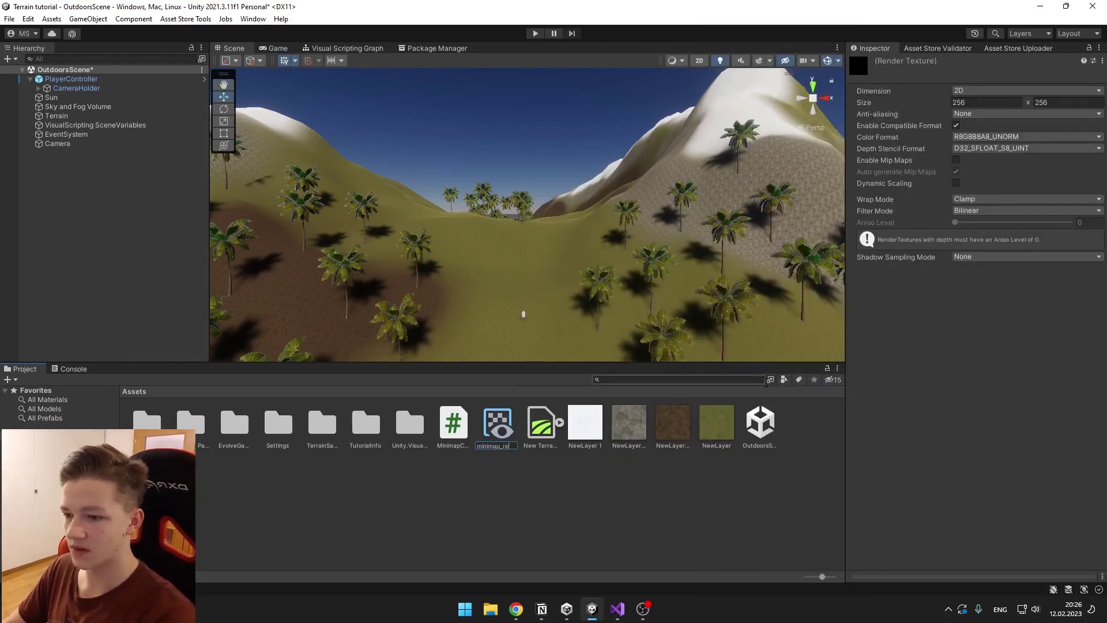
key(Return)
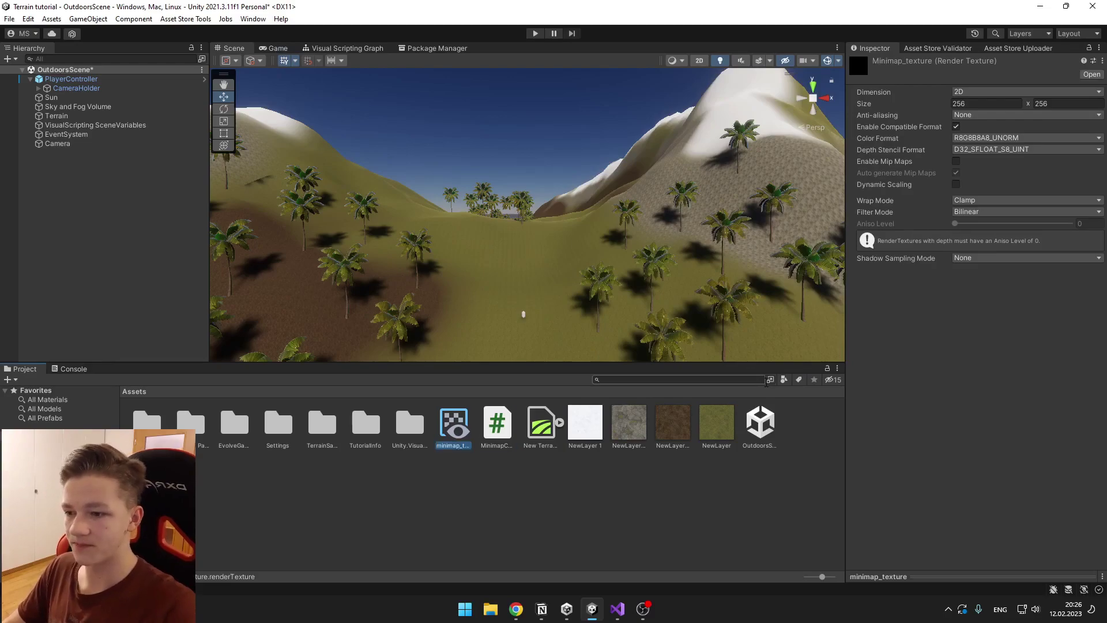
click(56, 144)
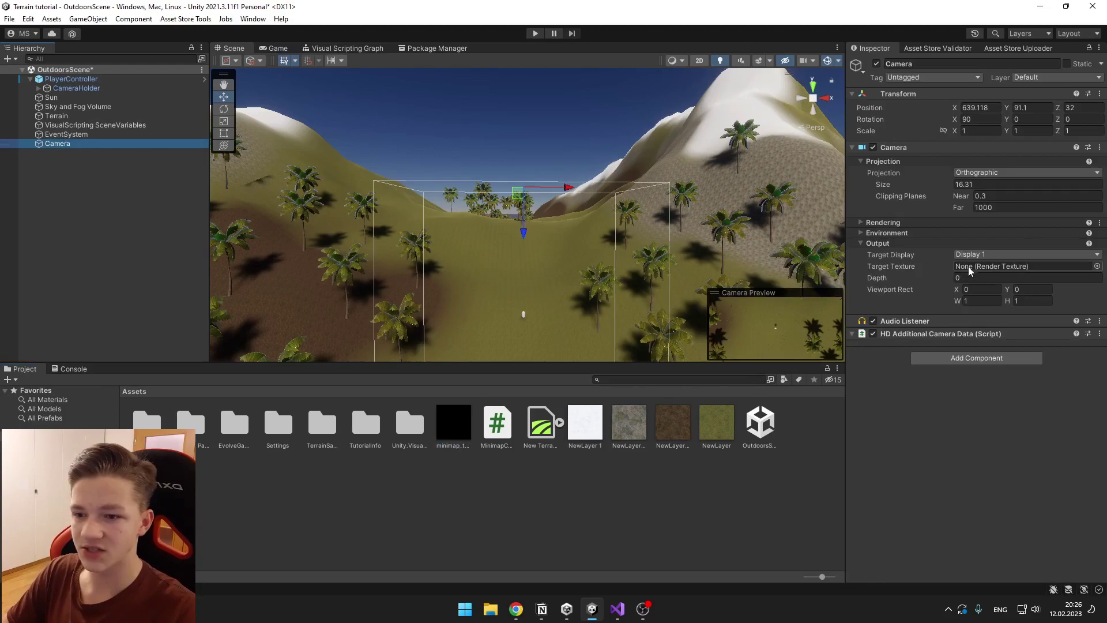
drag(459, 443, 1037, 266)
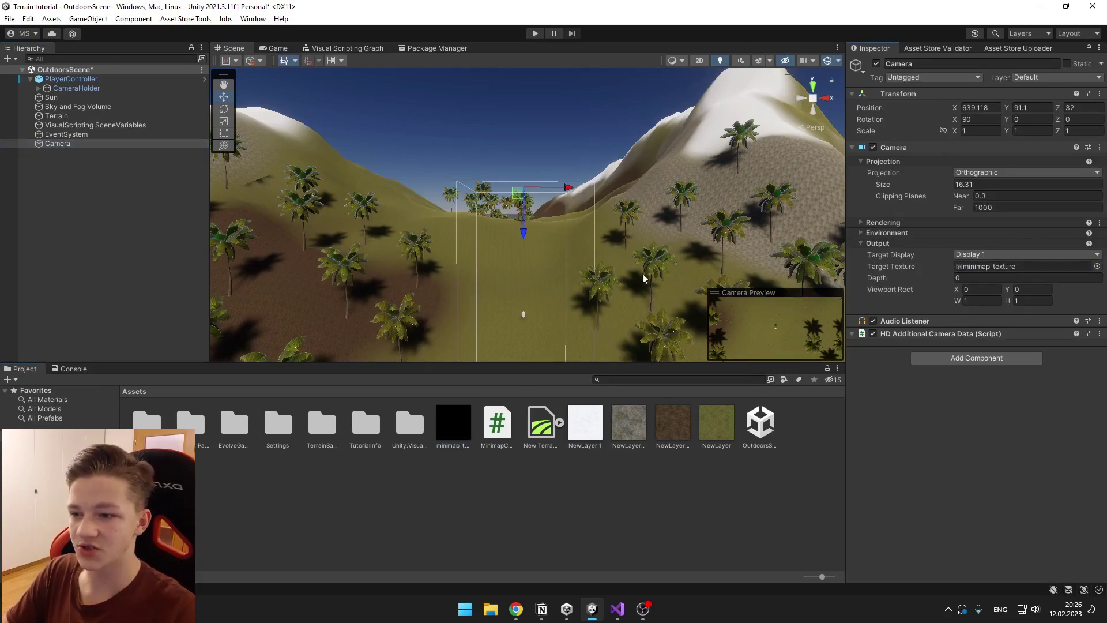
- Add a Raw Image UI element to the scene
scroll(642, 273, down, 5)
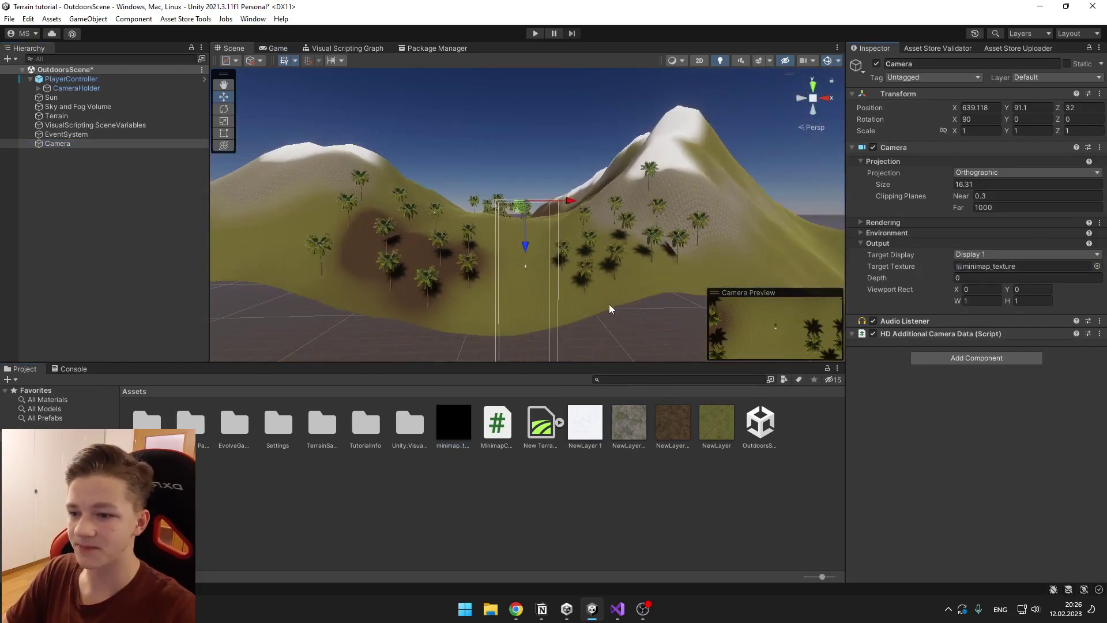
right_click(67, 199)
mouse_move(114, 420)
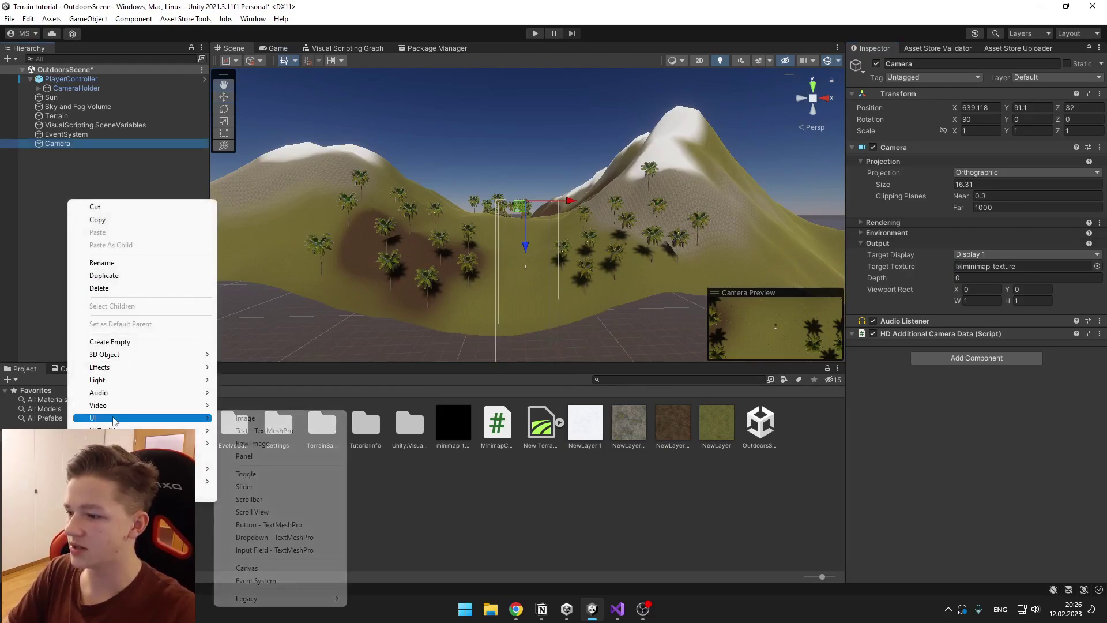
click(282, 443)
- Move the raw image near the canvas's upper-right corner, about X 446 and Y 152, and assign minimap_texture as its texture
scroll(603, 267, down, 5)
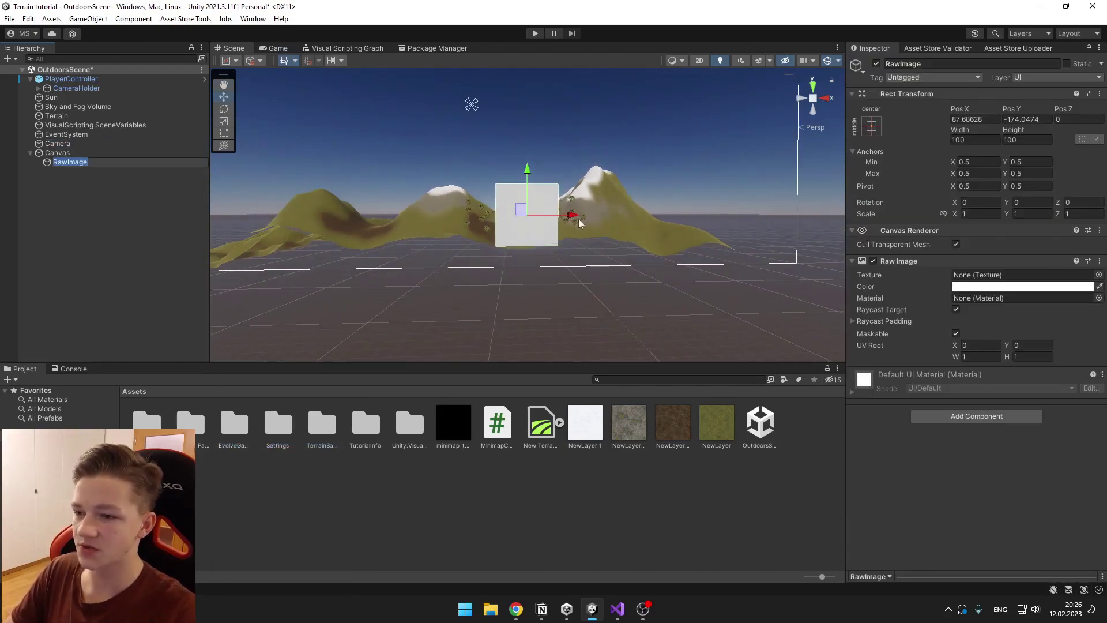
scroll(569, 212, down, 3)
middle_drag(567, 208, 534, 309)
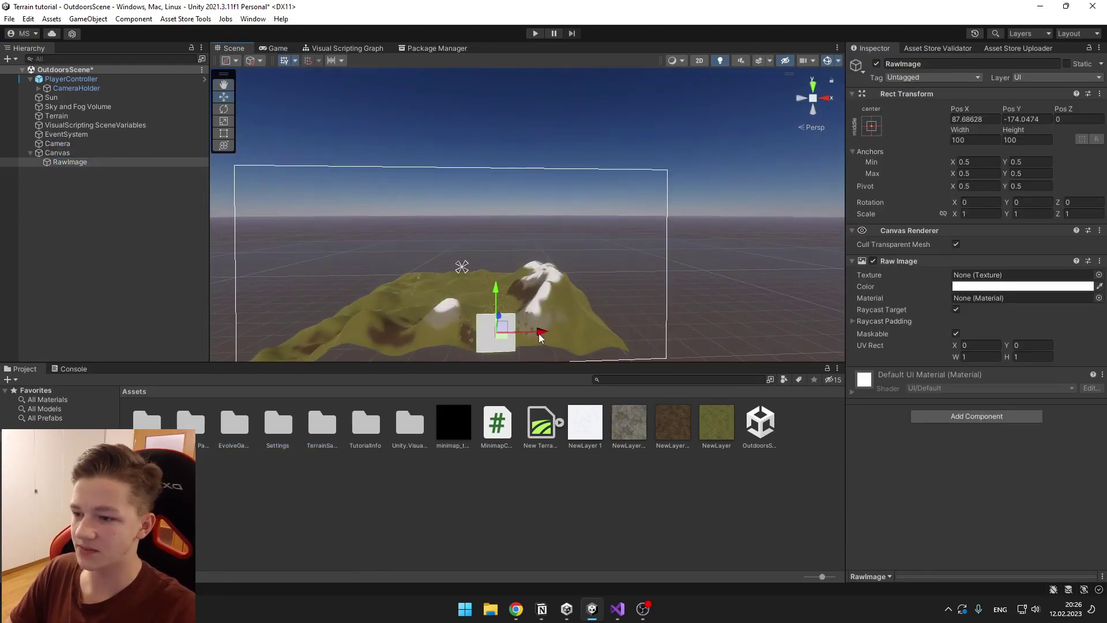
drag(538, 332, 658, 326)
drag(617, 291, 617, 167)
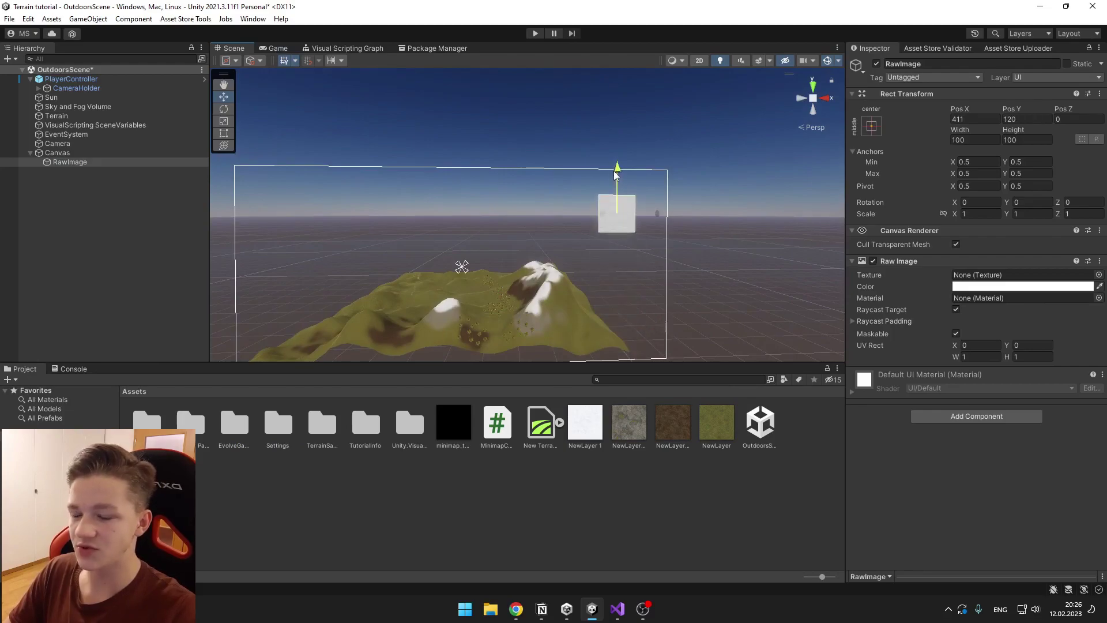
drag(657, 216, 678, 208)
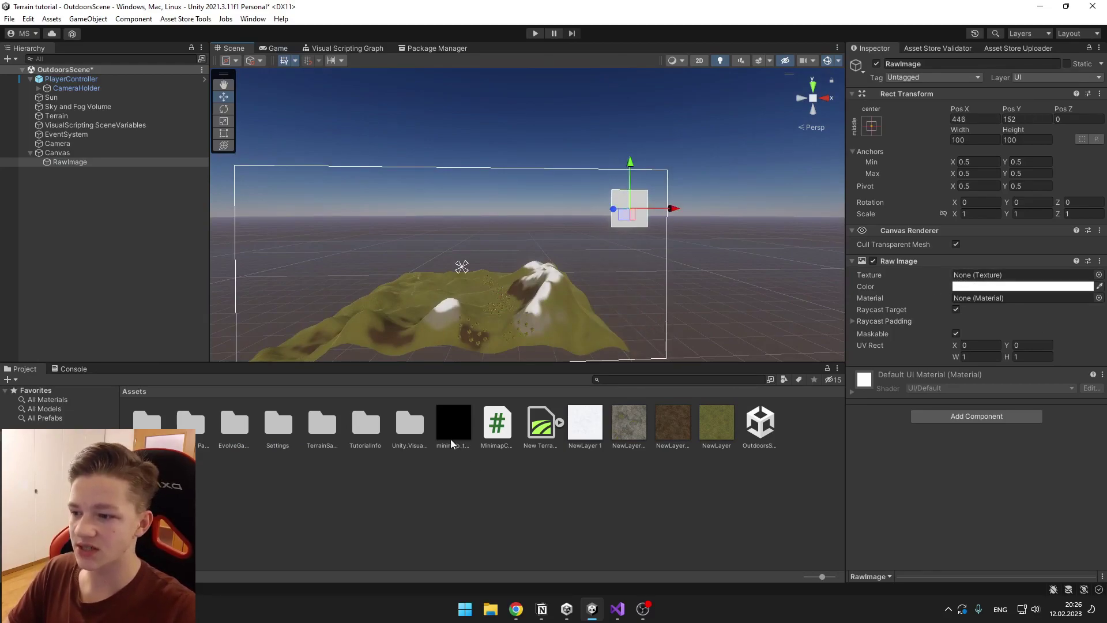
drag(456, 427, 975, 277)
key(f)
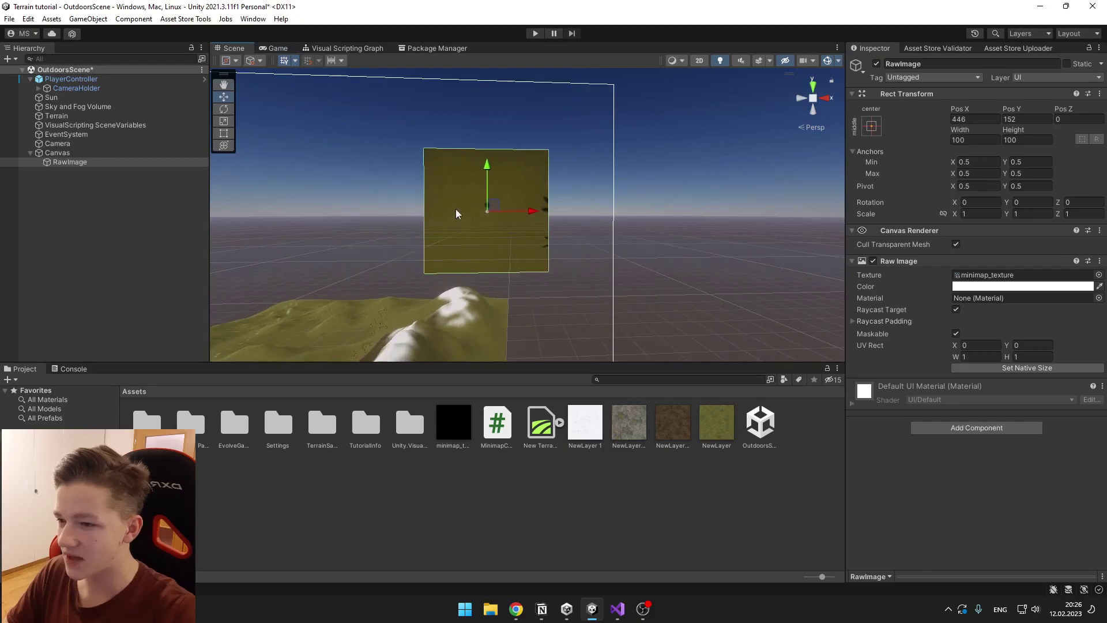
- Set the minimap_texture render texture's size to 100 x 100 to match the raw image's width and height
click(465, 432)
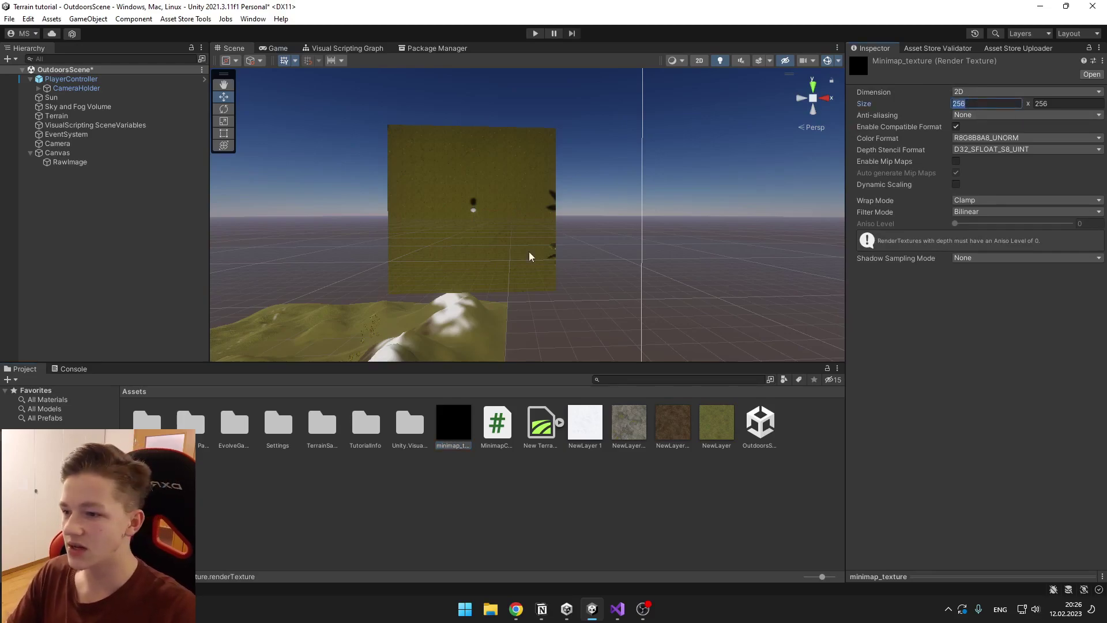
click(501, 232)
scroll(588, 171, down, 3)
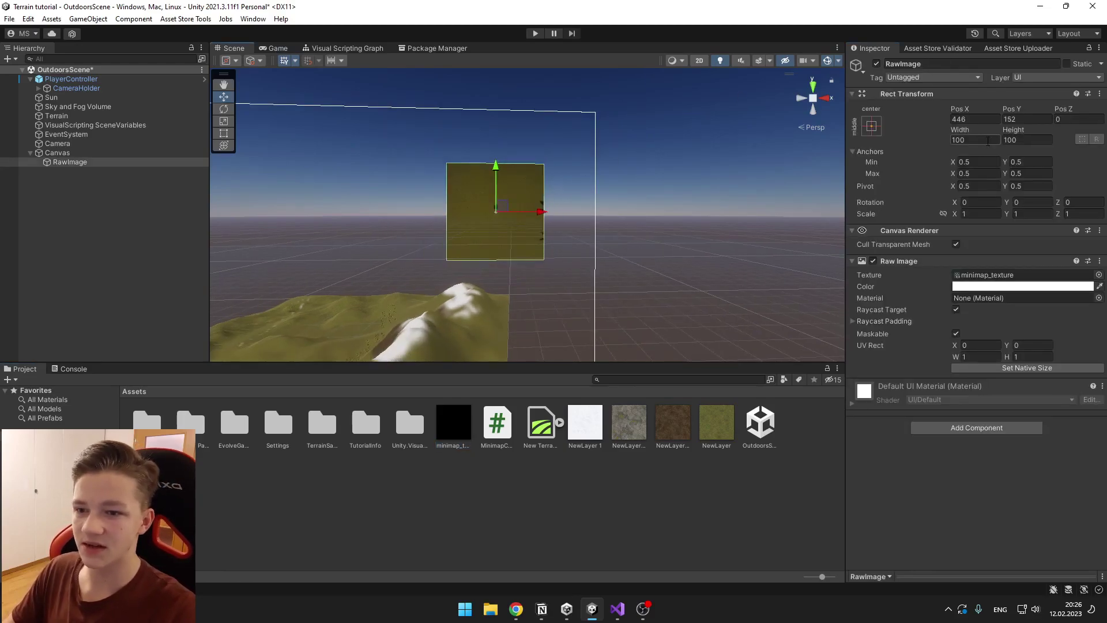
scroll(295, 258, down, 2)
middle_drag(403, 251, 521, 242)
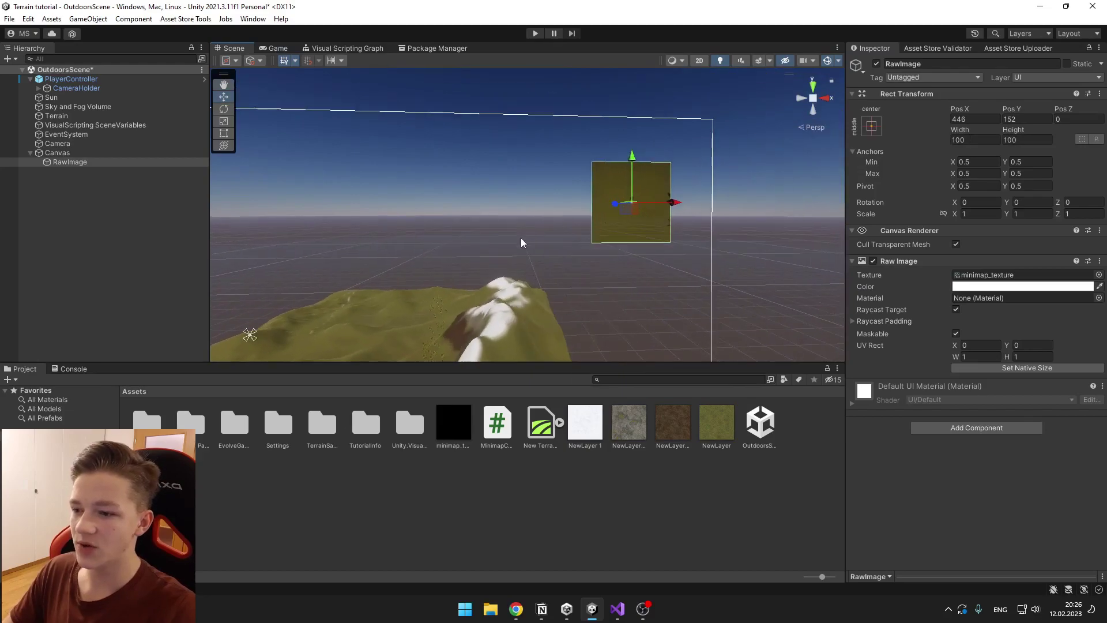
click(459, 425)
click(980, 104)
text(100)
key(Tab)
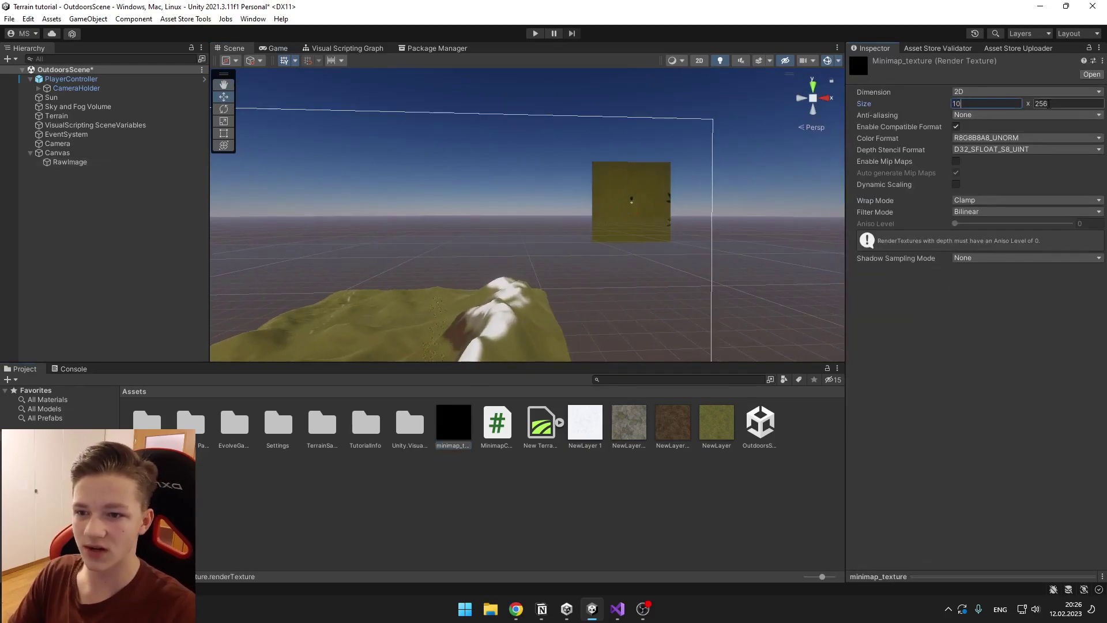
text(100)
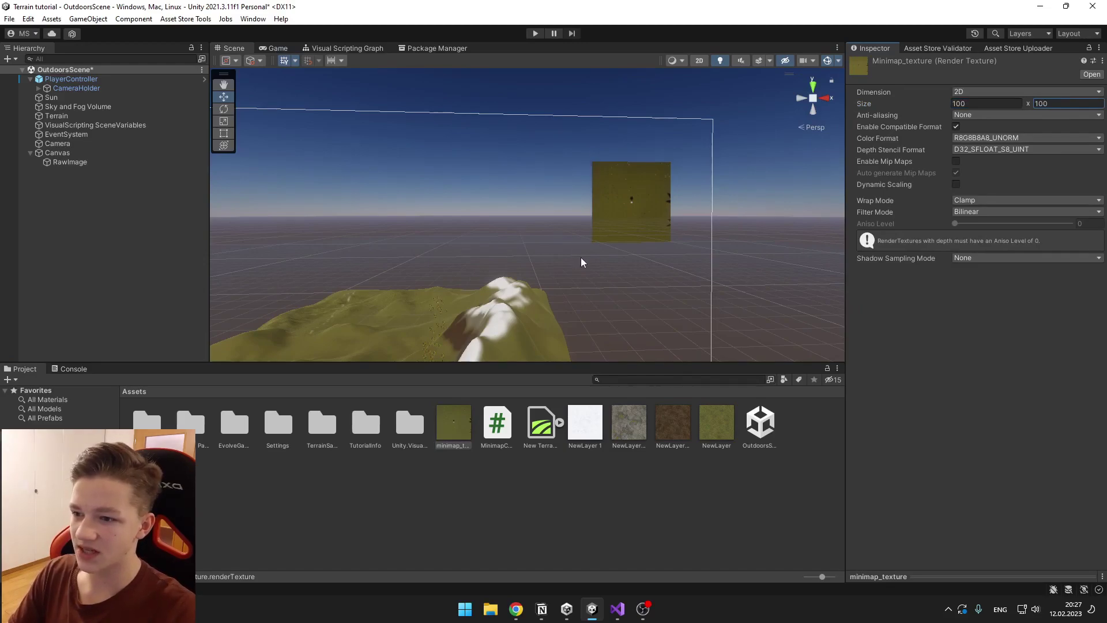
- Add a UI Panel under the Canvas and make its image color fully opaque white
right_click(61, 152)
mouse_move(113, 347)
mouse_move(149, 382)
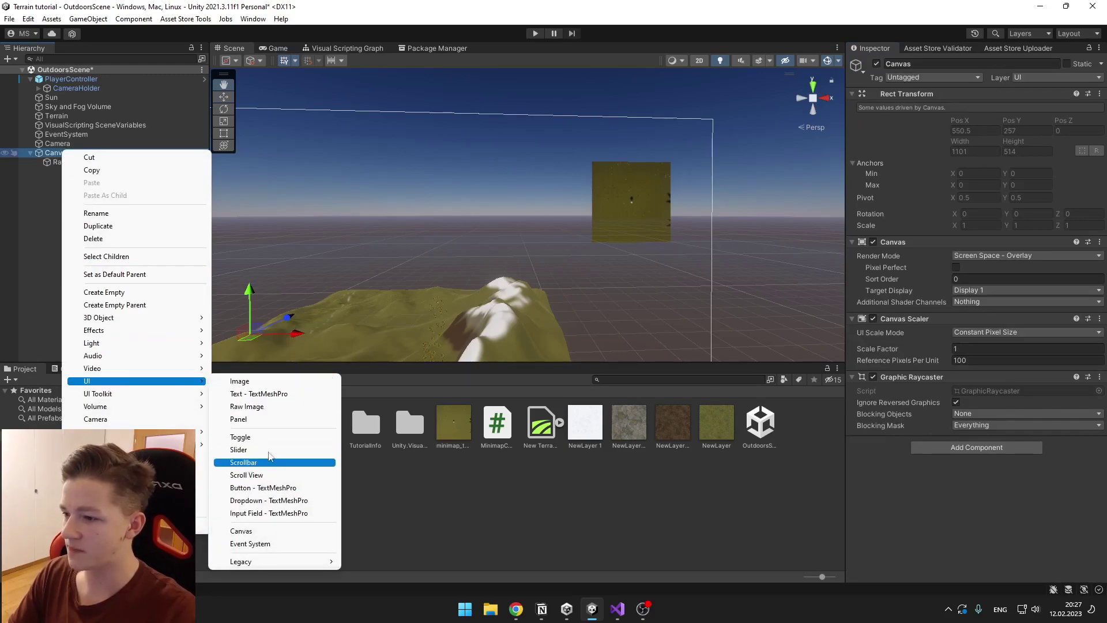
click(238, 419)
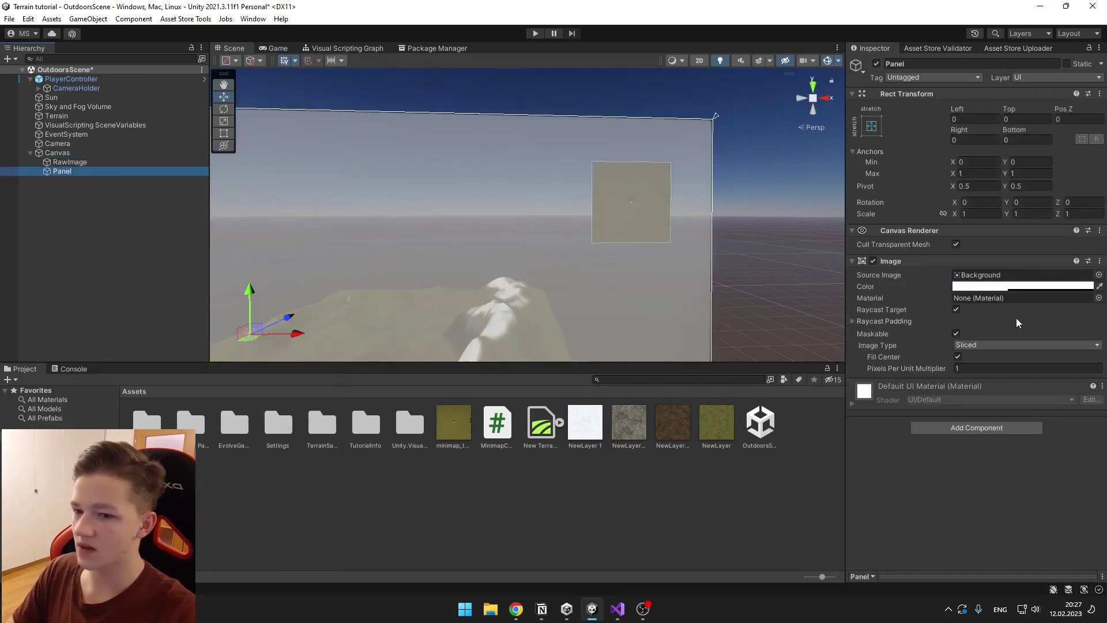
click(1020, 286)
drag(1020, 508, 1078, 510)
click(1096, 276)
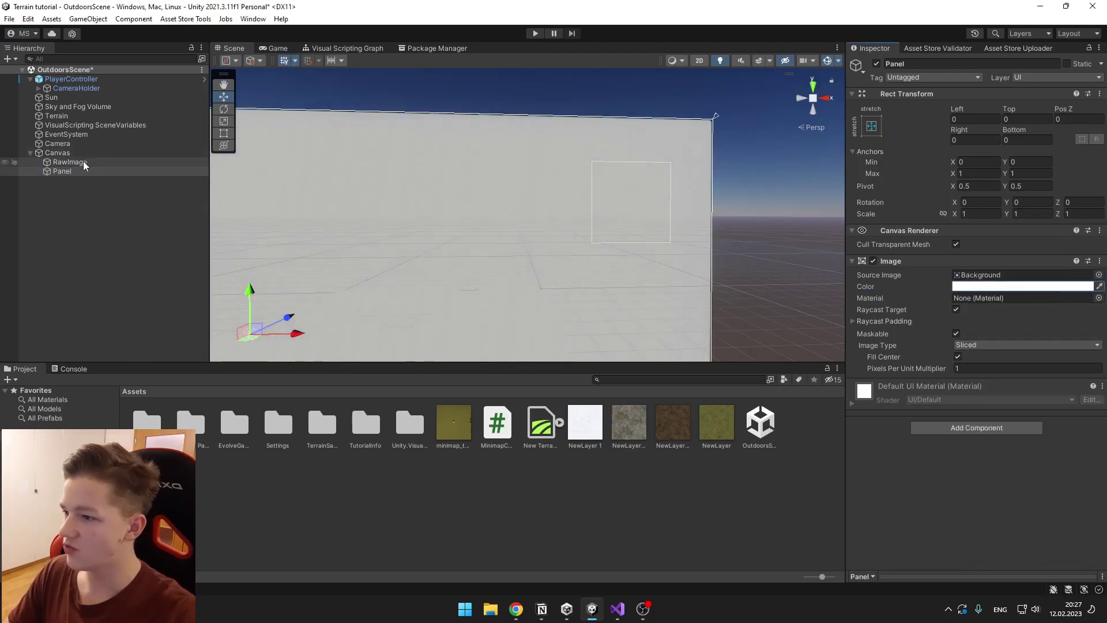
- Reorder the Panel above RawImage in the Canvas hierarchy so that it draws behind the minimap
drag(62, 171, 70, 162)
scroll(603, 239, down, 2)
key(f)
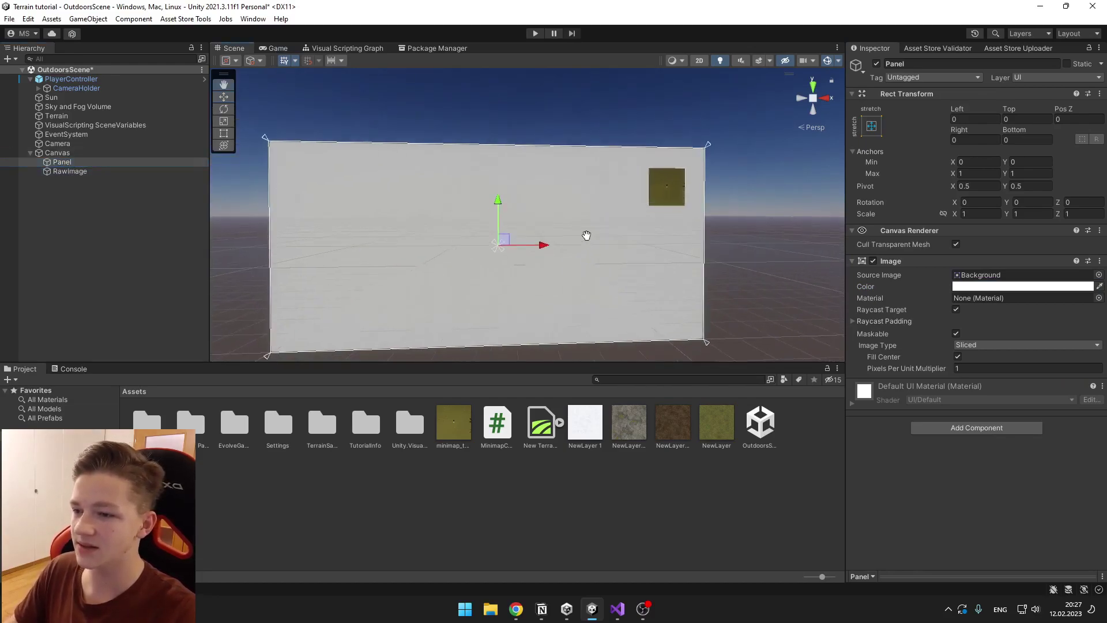
- Shrink the panel from its lower-left corner to the raw image's lower-left corner with the Rect tool, about Left 946.5 and Bottom 359
key(e)
key(r)
key(t)
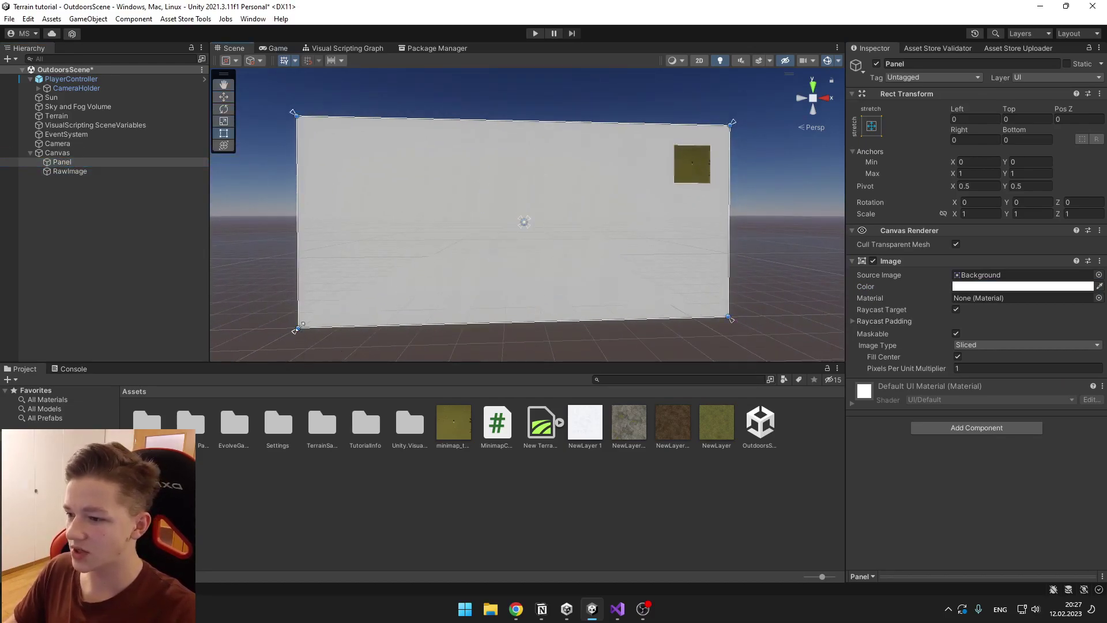
drag(295, 330, 672, 183)
scroll(673, 183, up, 4)
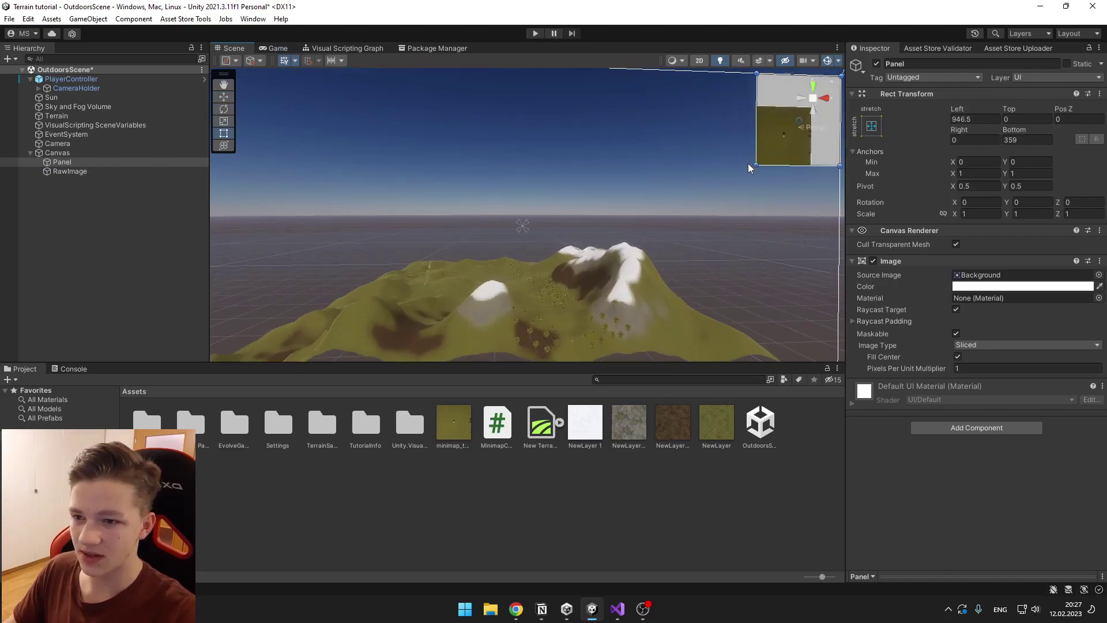
middle_drag(749, 168, 628, 199)
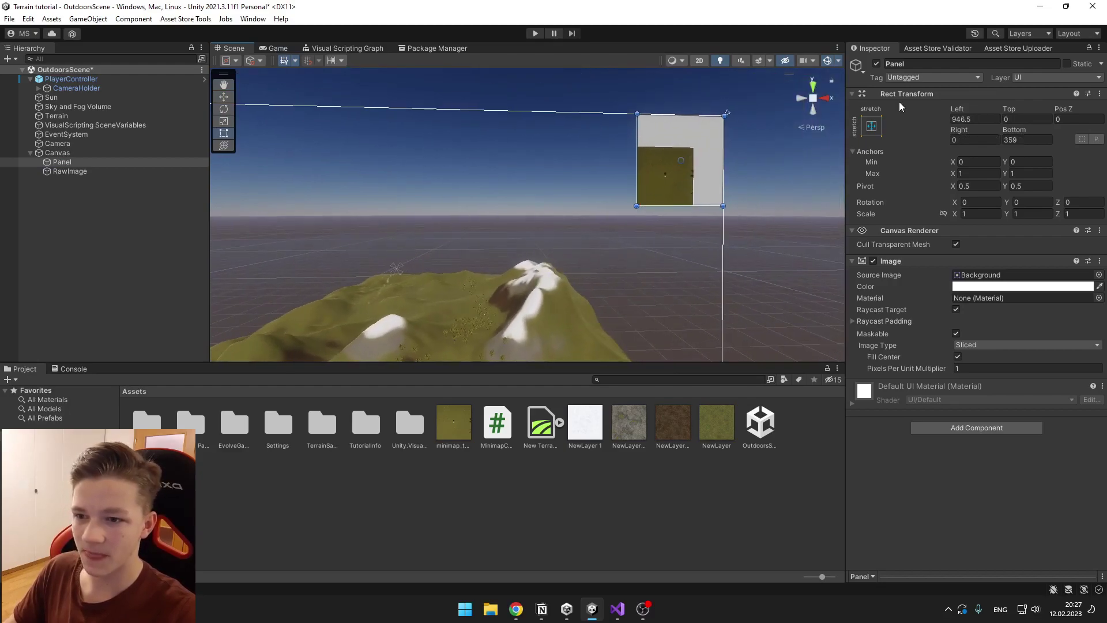
- Anchor the panel to middle center and pull its upper-right corner in to the raw image's corner, about 99.5 by 100
click(872, 125)
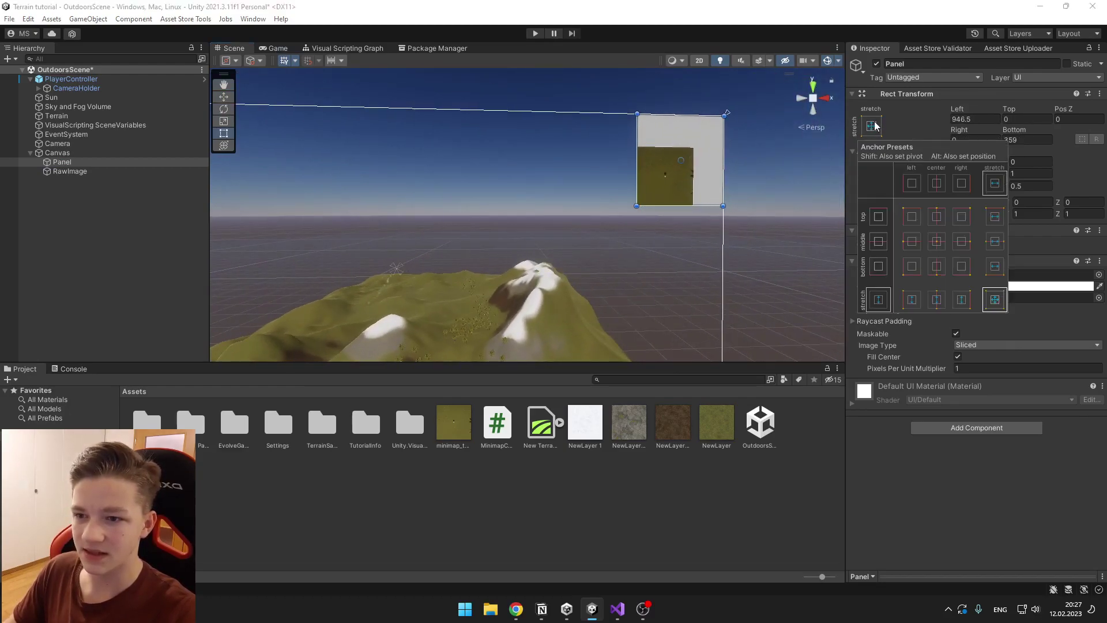
click(936, 242)
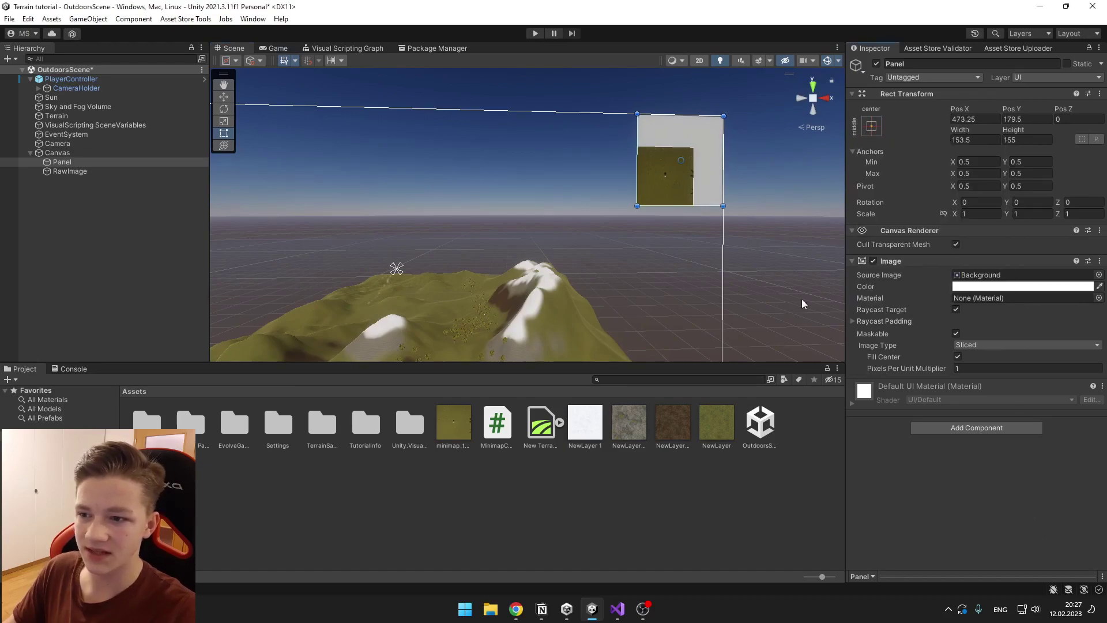
drag(721, 112, 692, 148)
key(f)
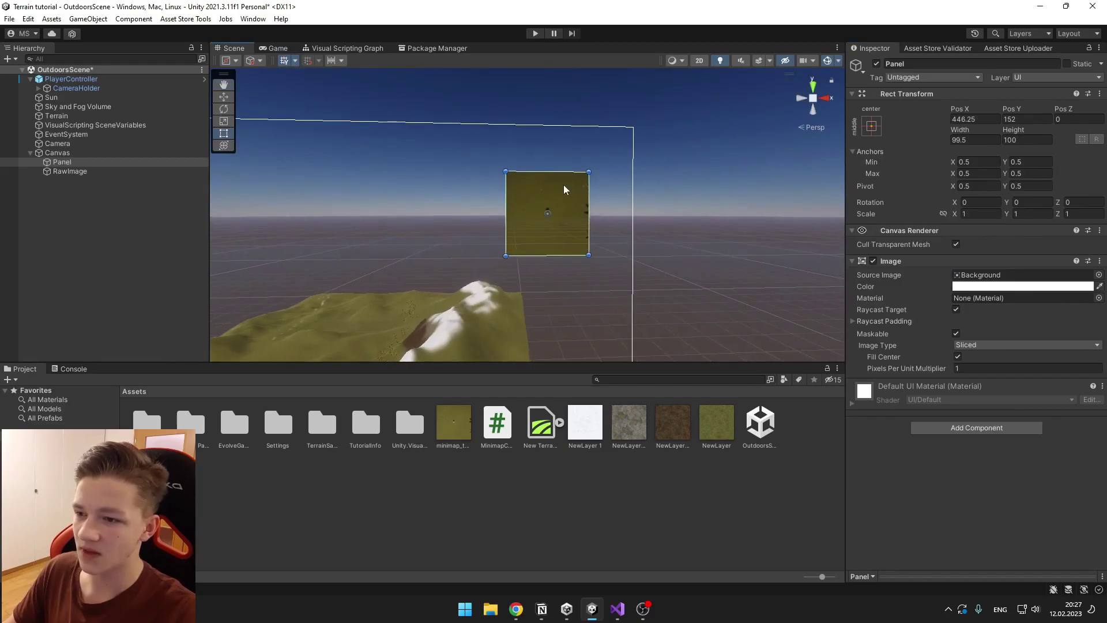
- Set the panel's width and height to 110 each so it forms a border around the minimap
click(972, 141)
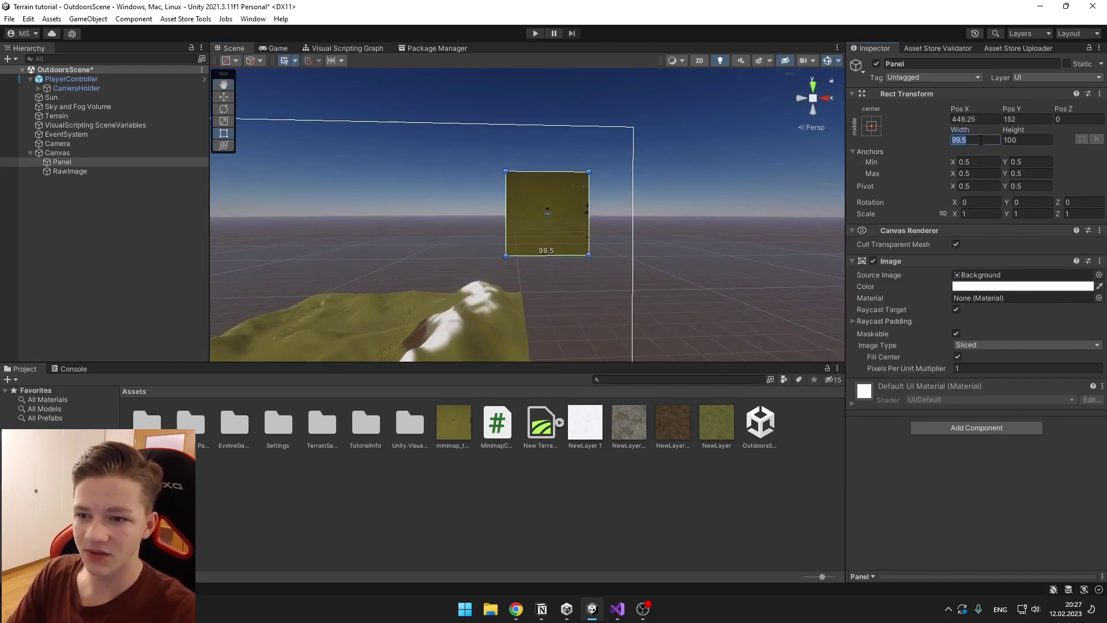
text(110)
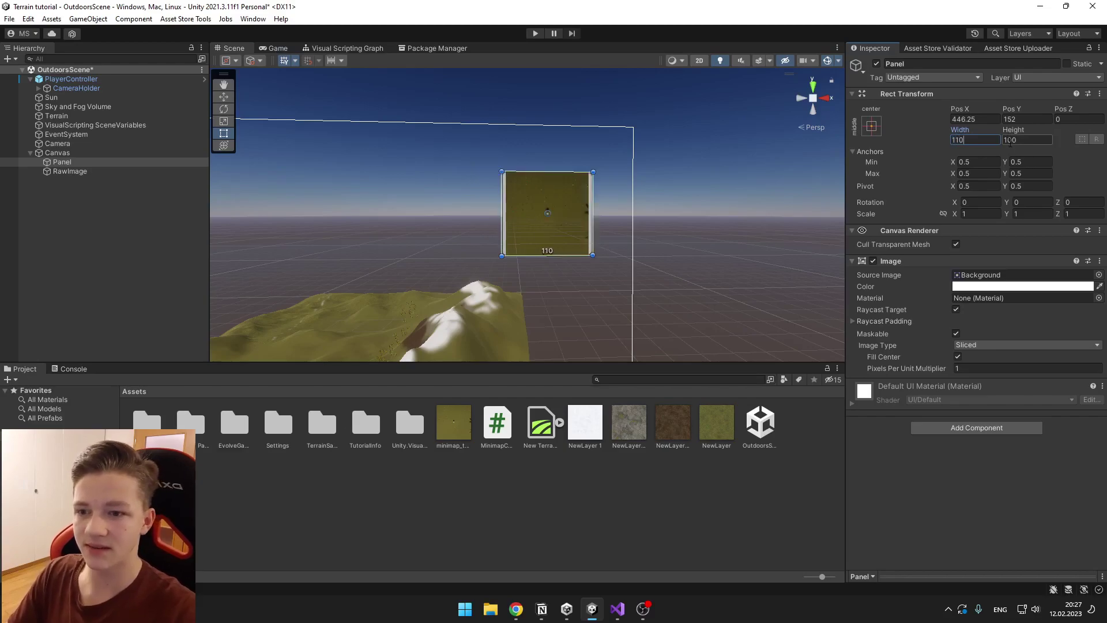
click(1010, 140)
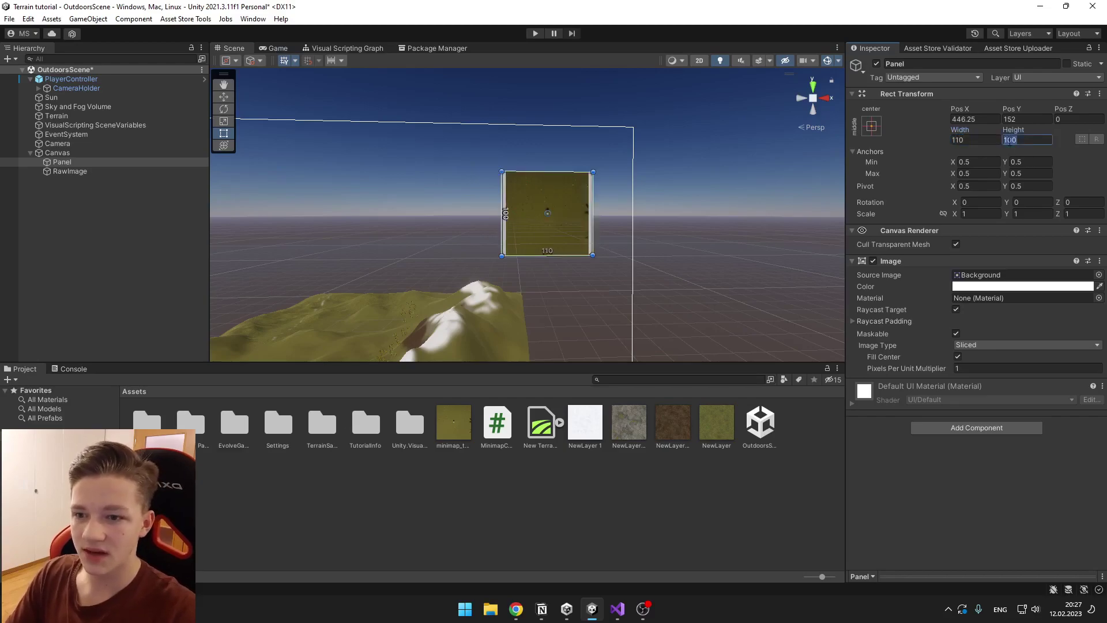
text(110)
scroll(579, 204, up, 1)
scroll(579, 204, up, 2)
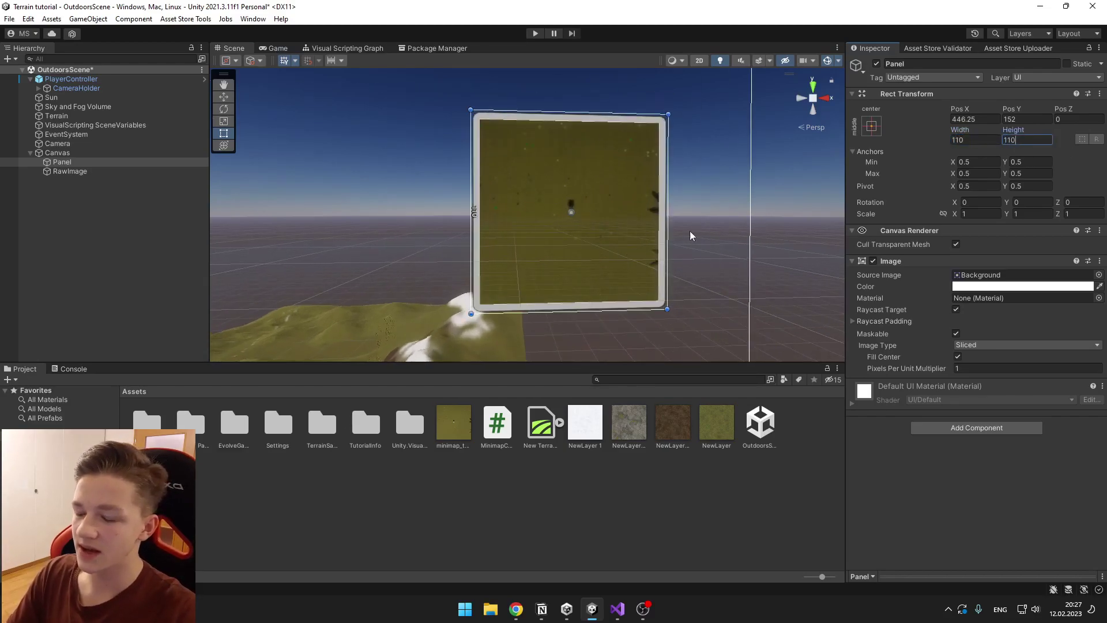
scroll(625, 241, down, 2)
middle_drag(640, 227, 592, 213)
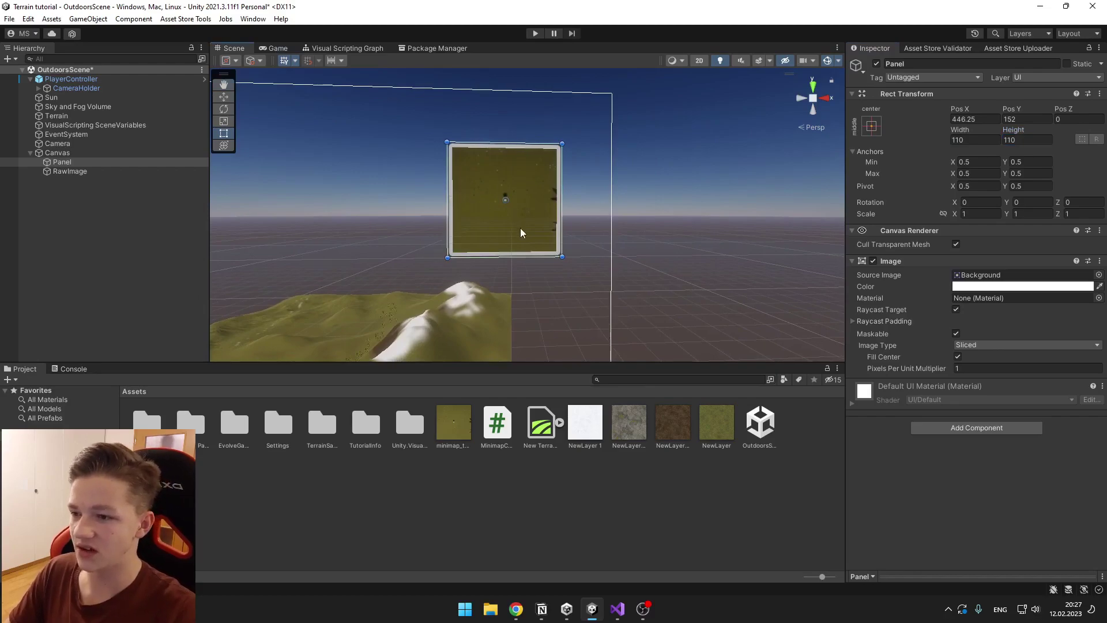
click(520, 227)
scroll(406, 245, down, 5)
middle_drag(323, 245, 391, 228)
right_drag(367, 222, 346, 224)
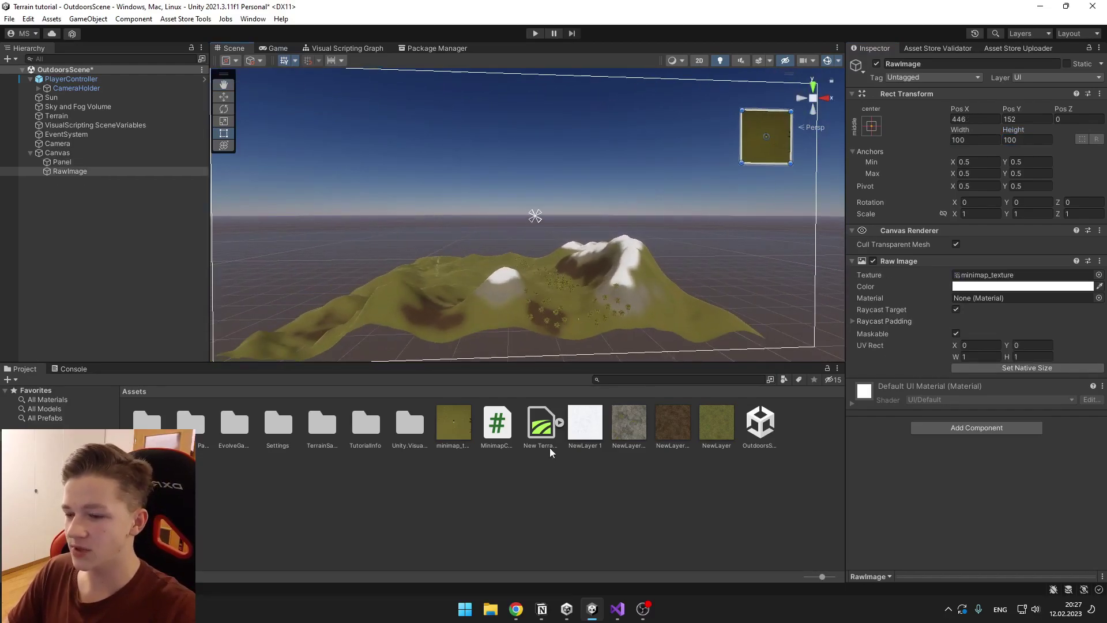
- Create a C# script named Minimapcamera1 in Assets and open it in Visual Studio
right_click(552, 501)
mouse_move(628, 189)
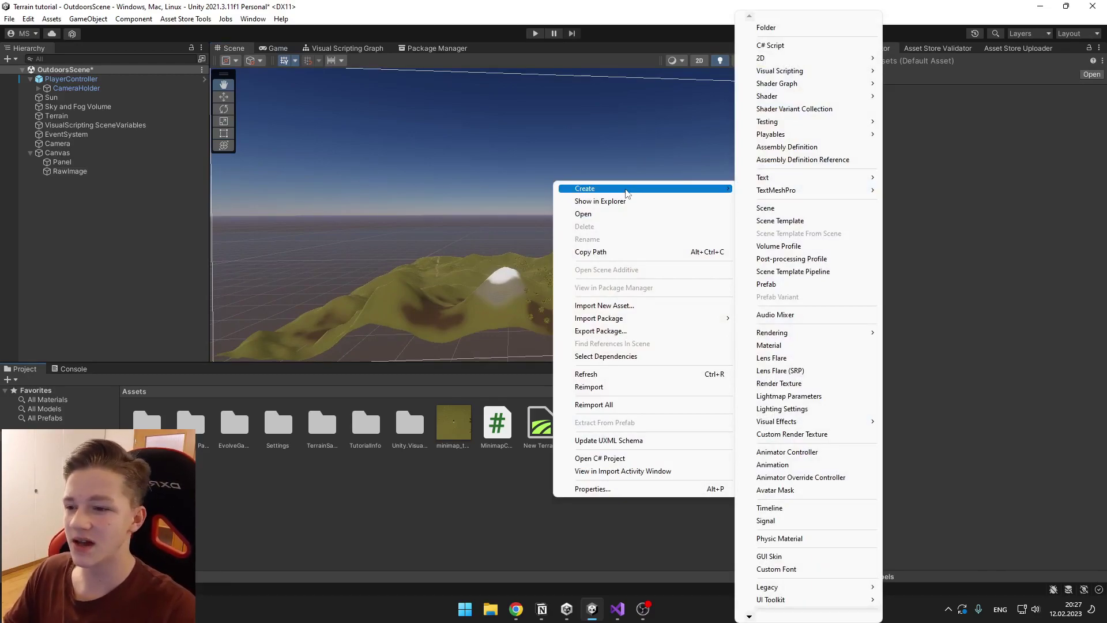
click(772, 45)
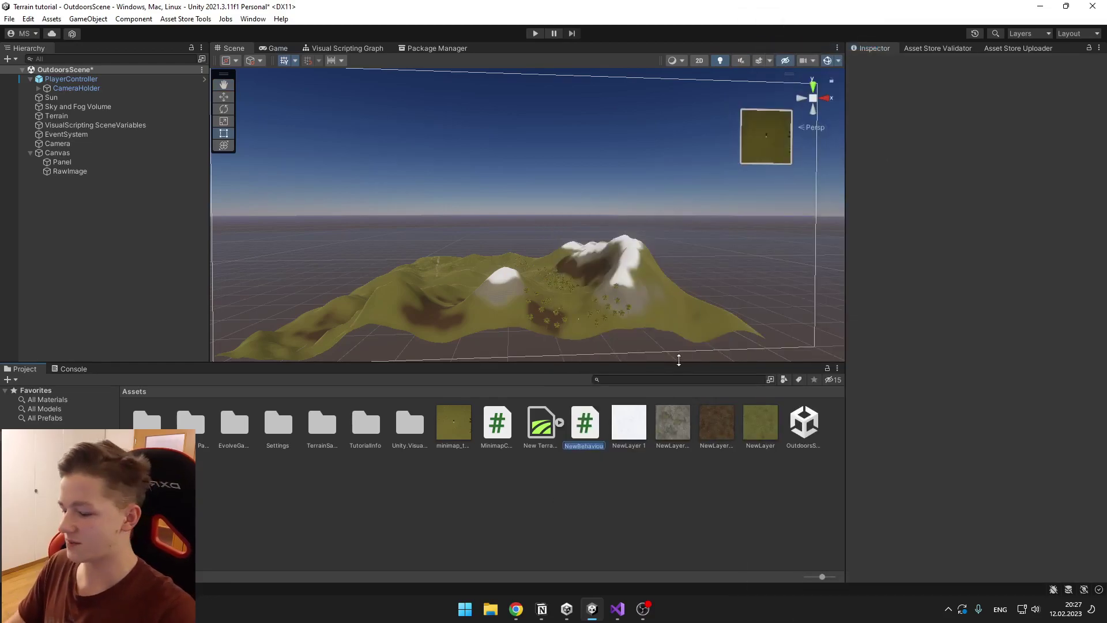
text(Minimap)
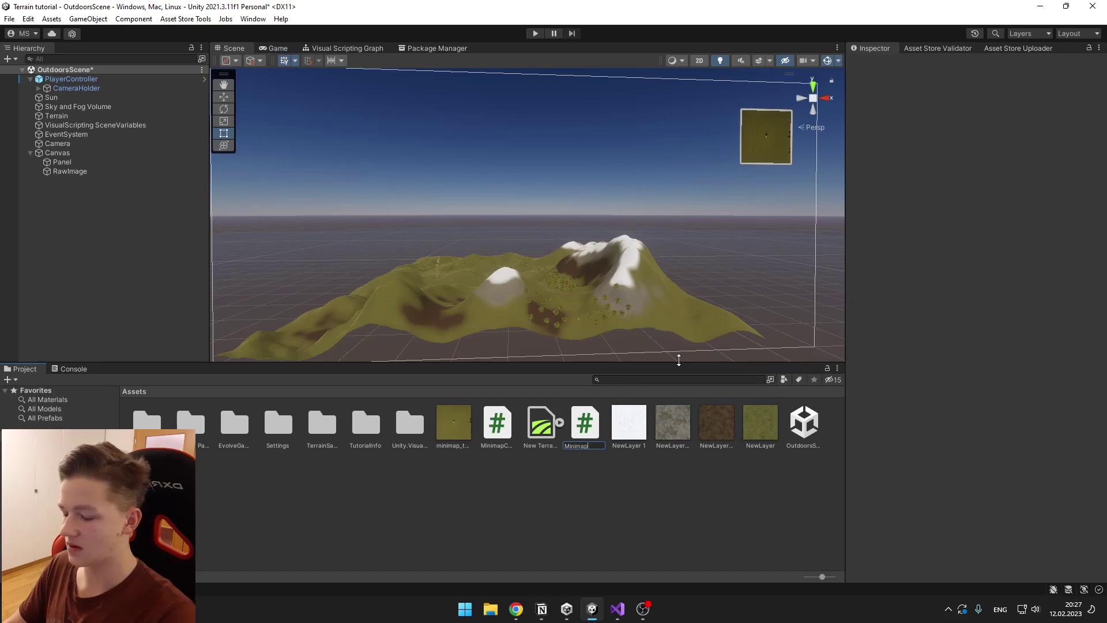
key(Return)
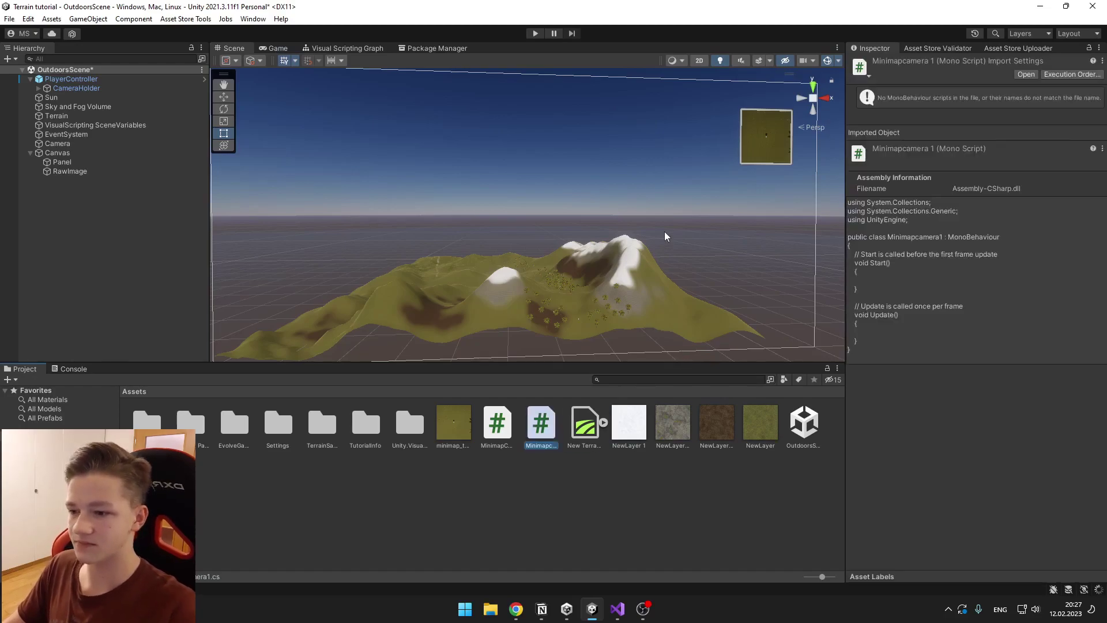
double_click(540, 426)
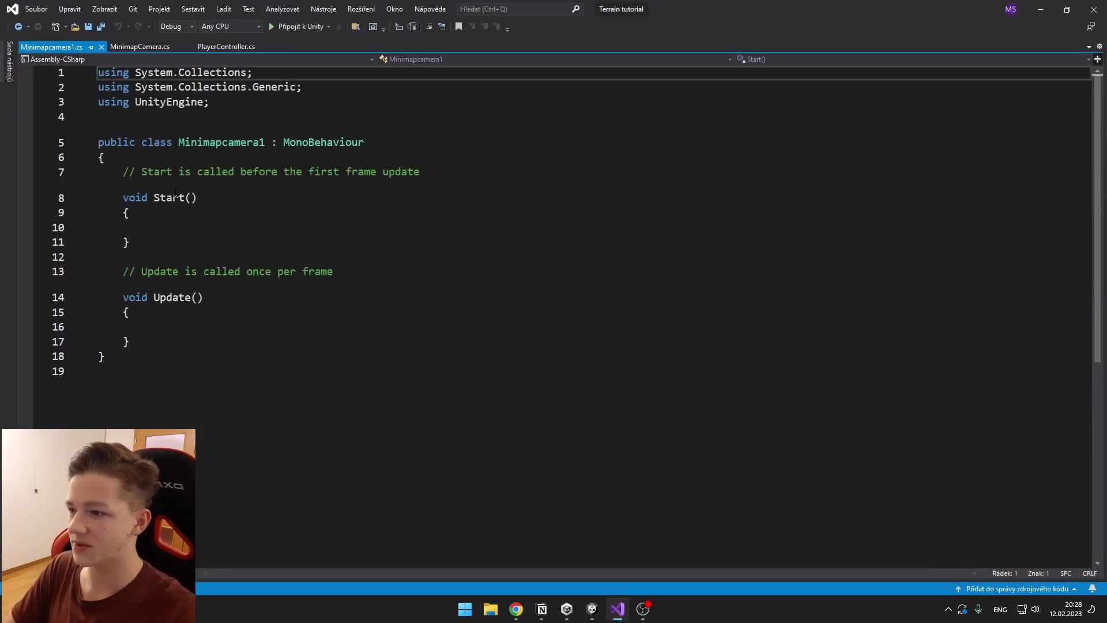
- Delete the Start method and both template comments, and leave blank lines above Update for a field
drag(360, 271, 107, 157)
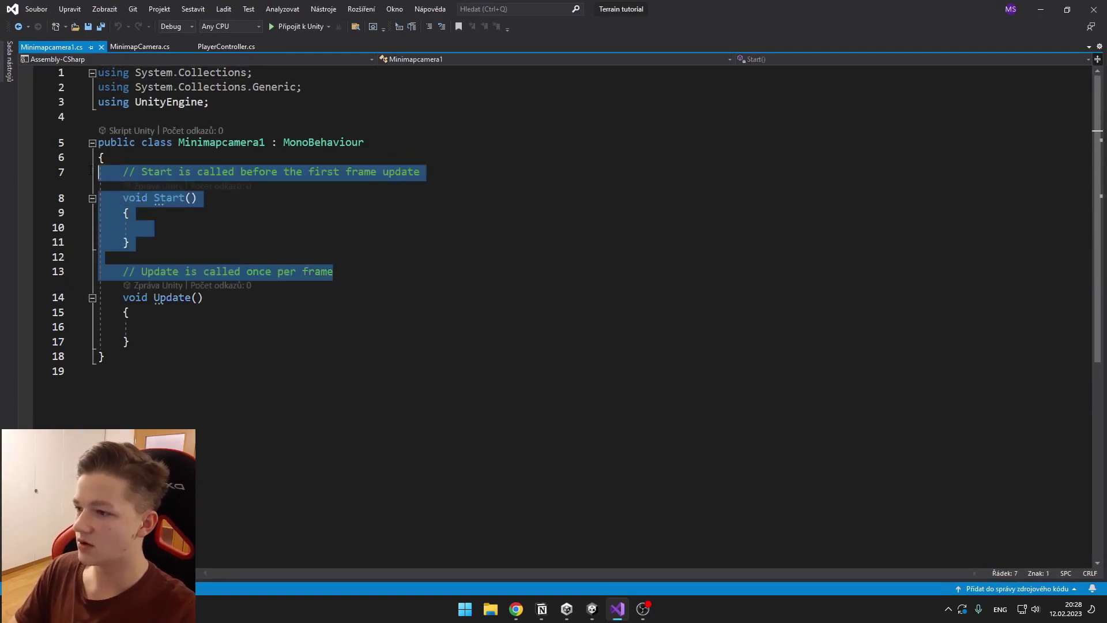
key(Delete)
key(Return)
key(Return)
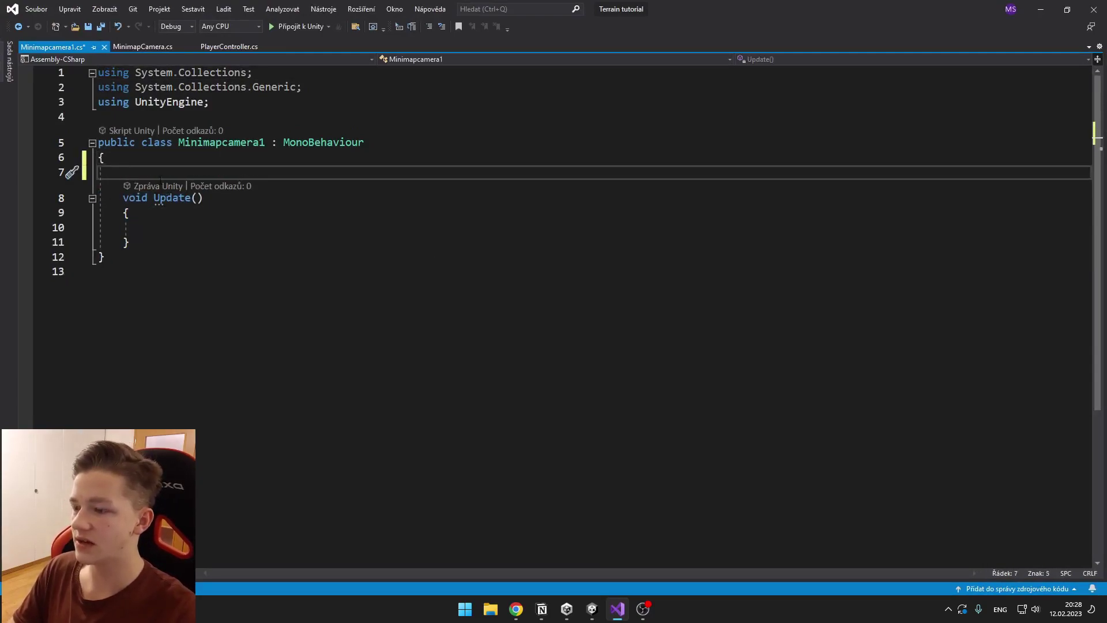
key(Up)
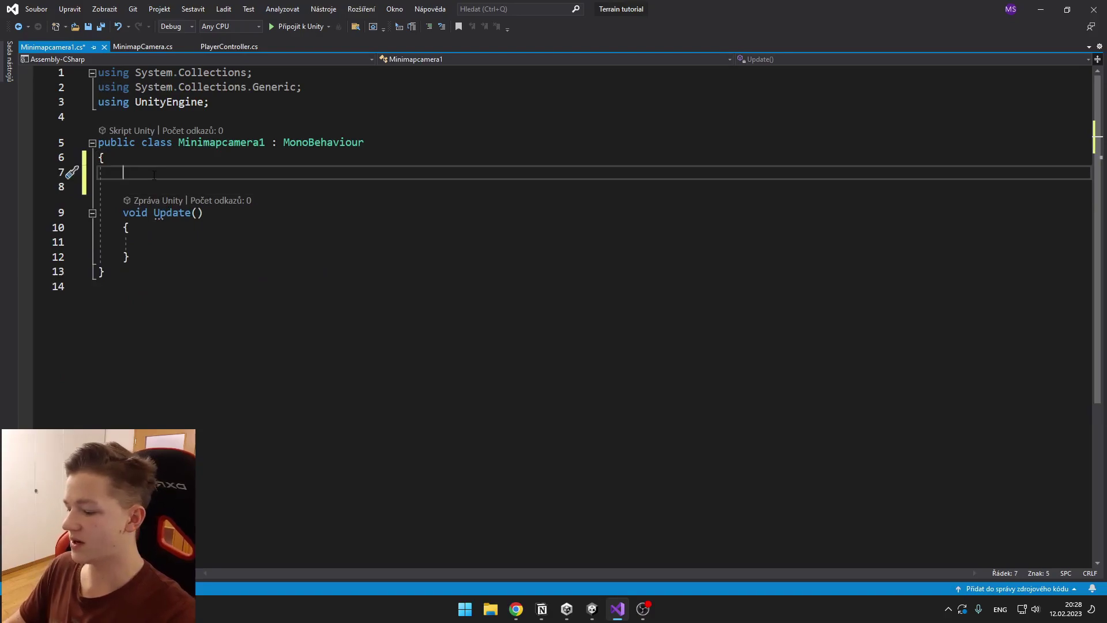
- Declare a serialized Transform field named player at the start of the class
text({)
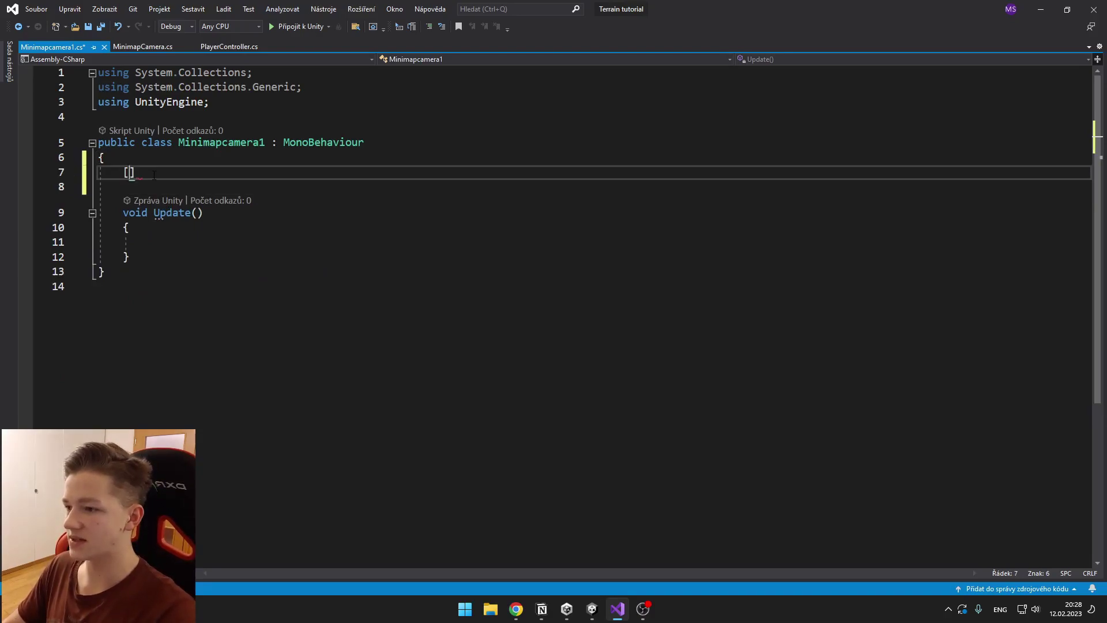
text(ser)
key(Tab)
text(])
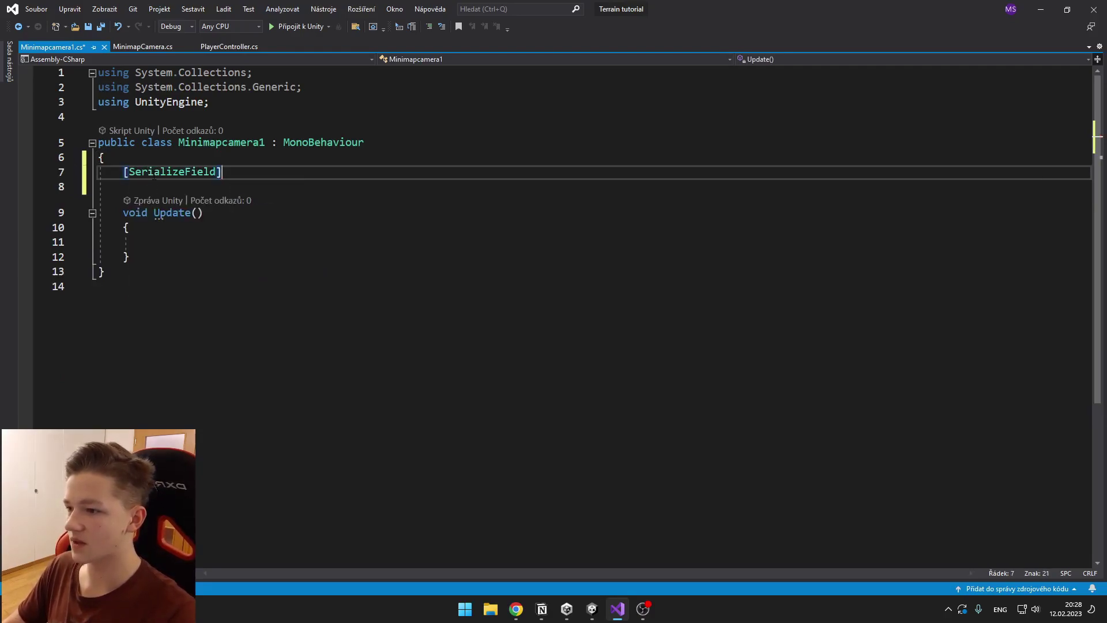
text( Transform )
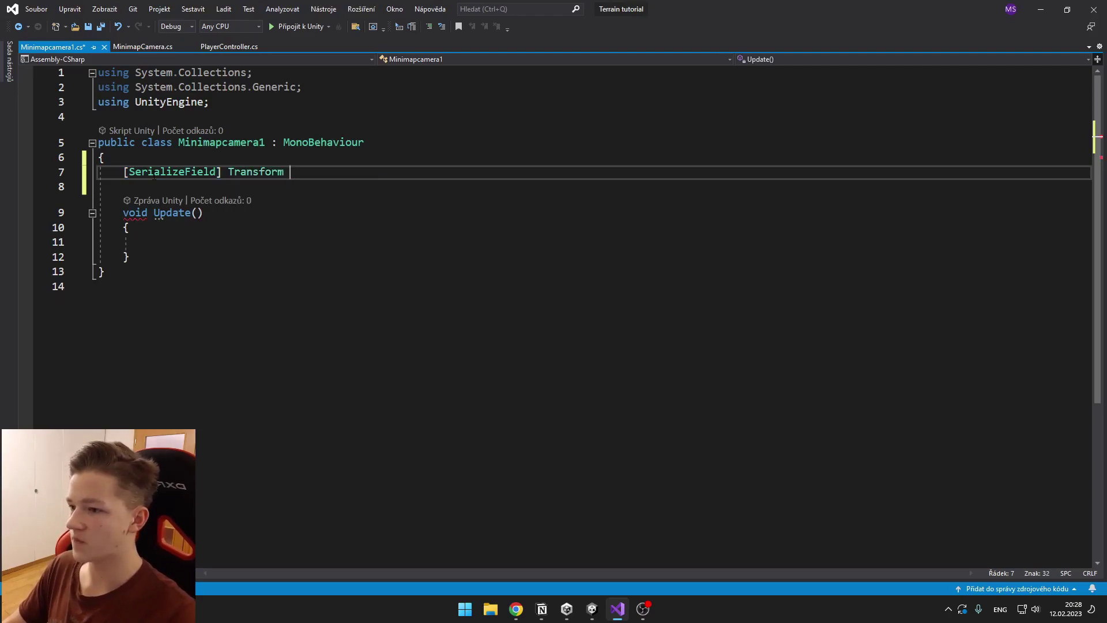
text(playe)
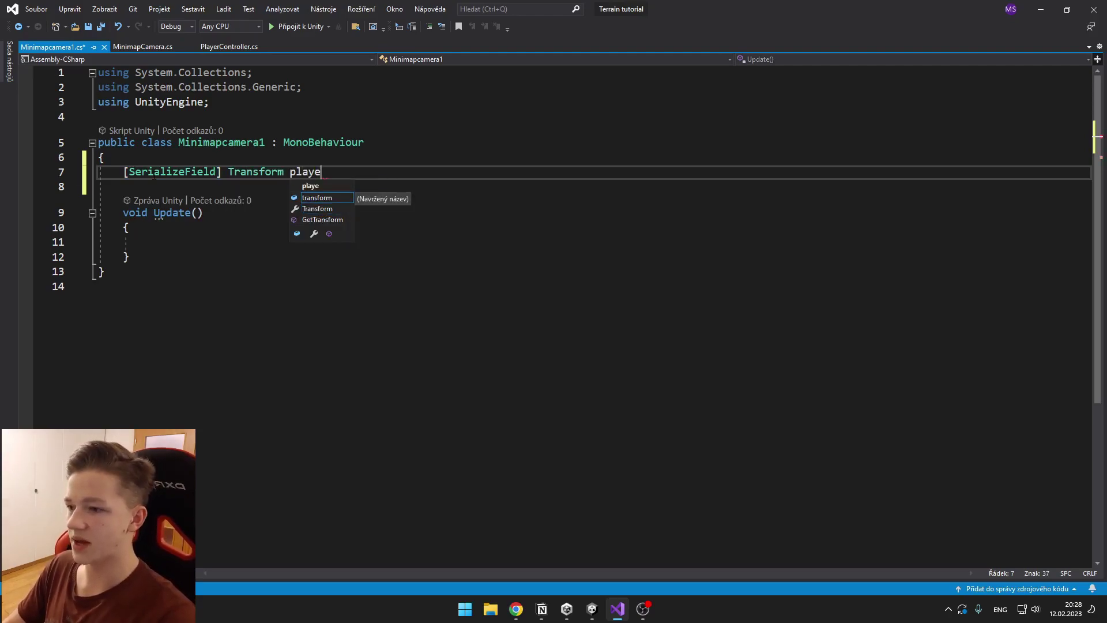
text(r;)
- In the Update method, declare a Vector3 variable named newPos set to player.position
click(184, 242)
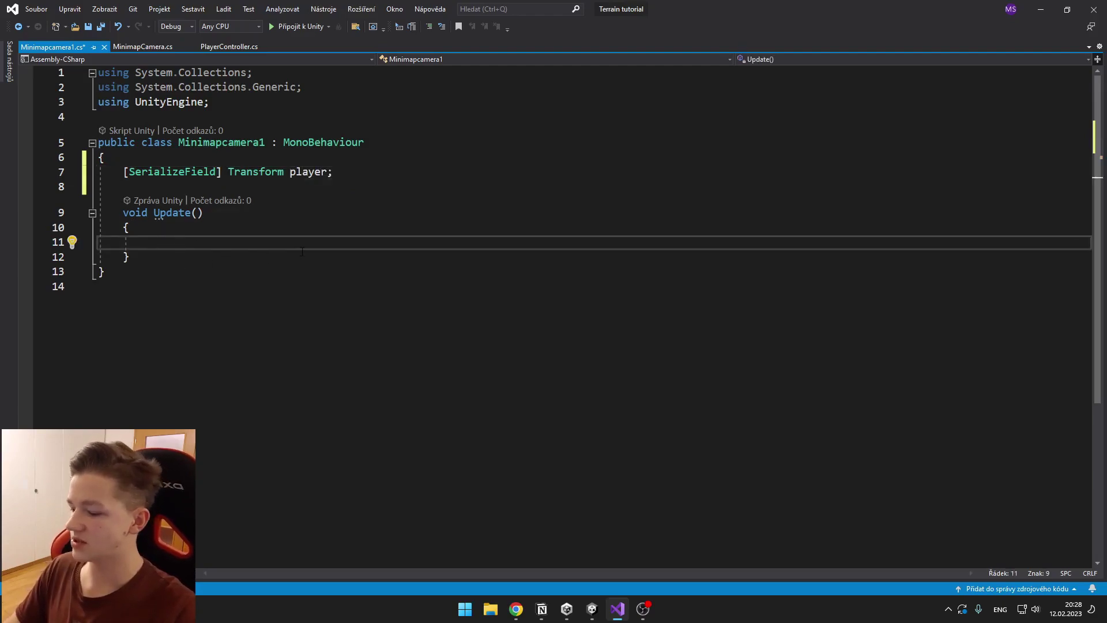
text(Vector3)
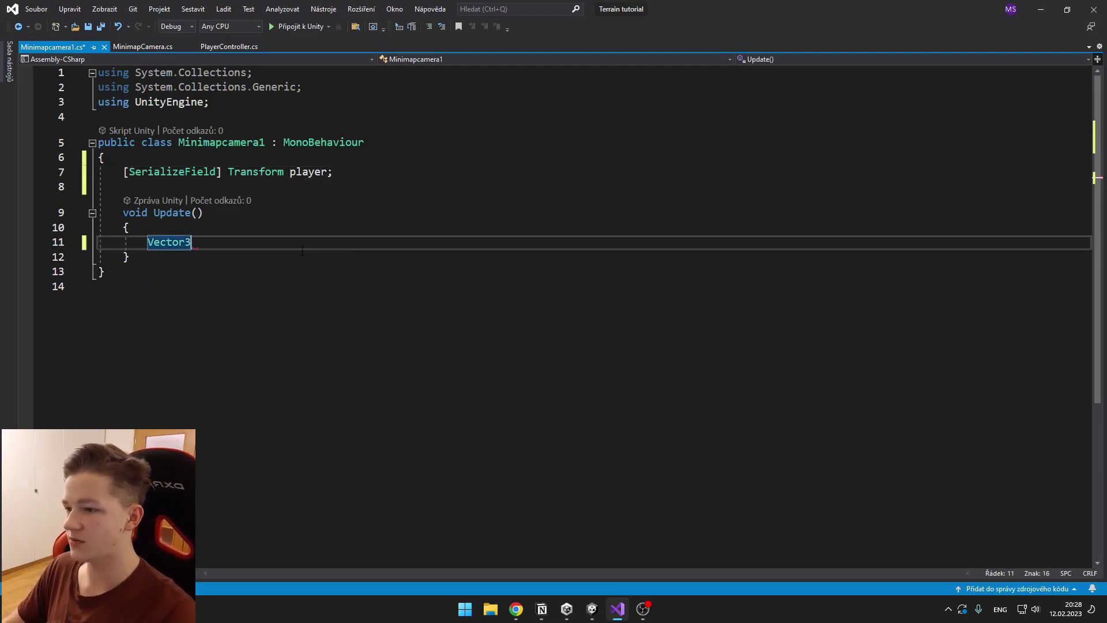
text( newPost)
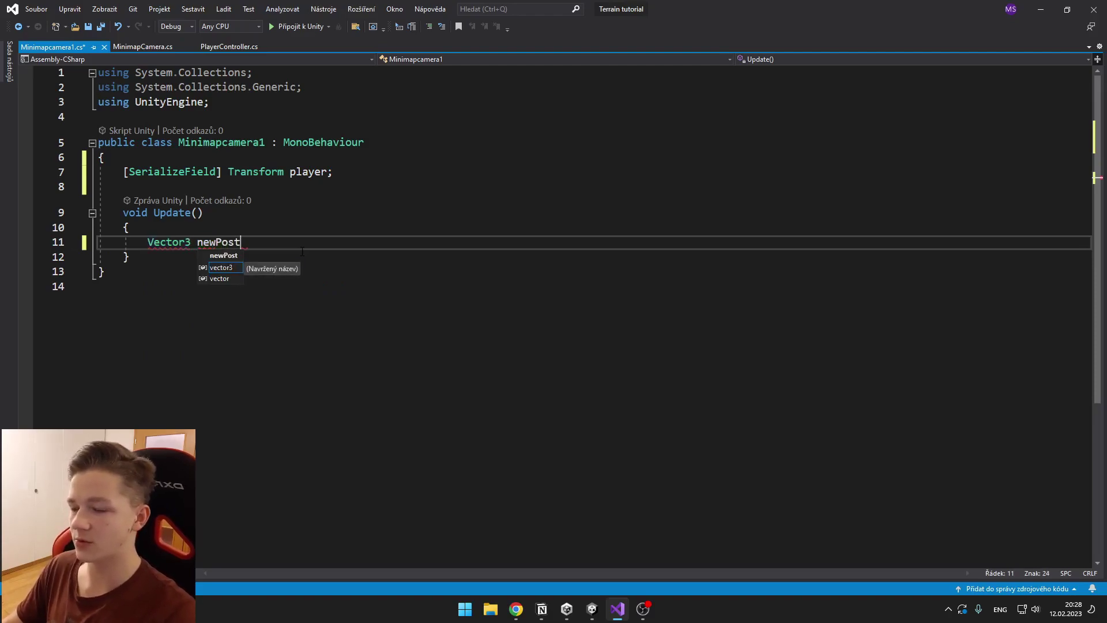
key(BackSpace)
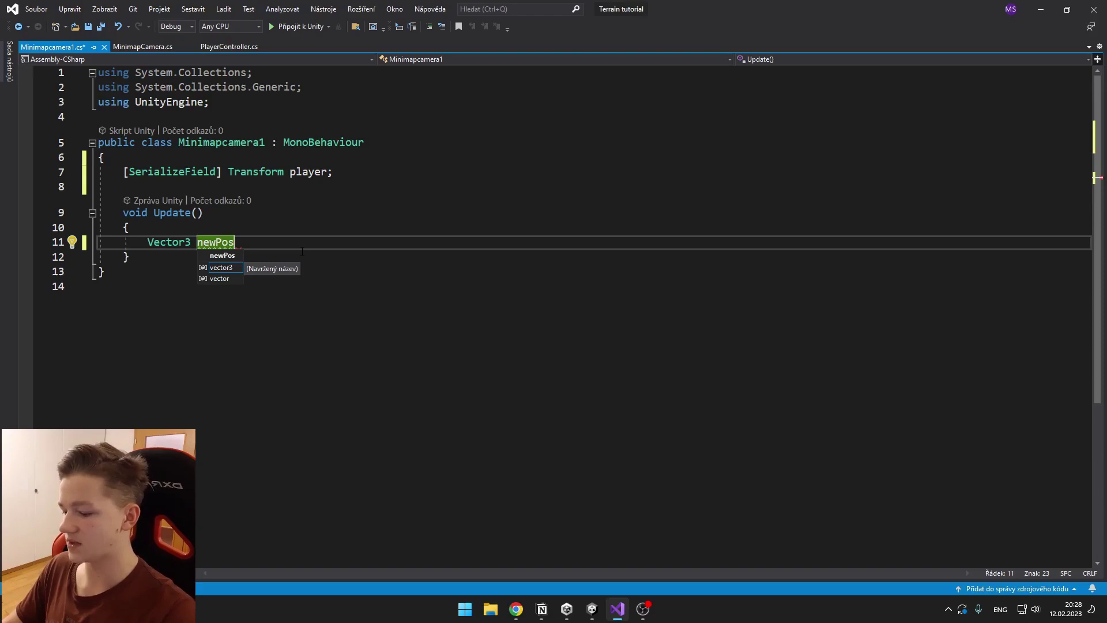
text(= )
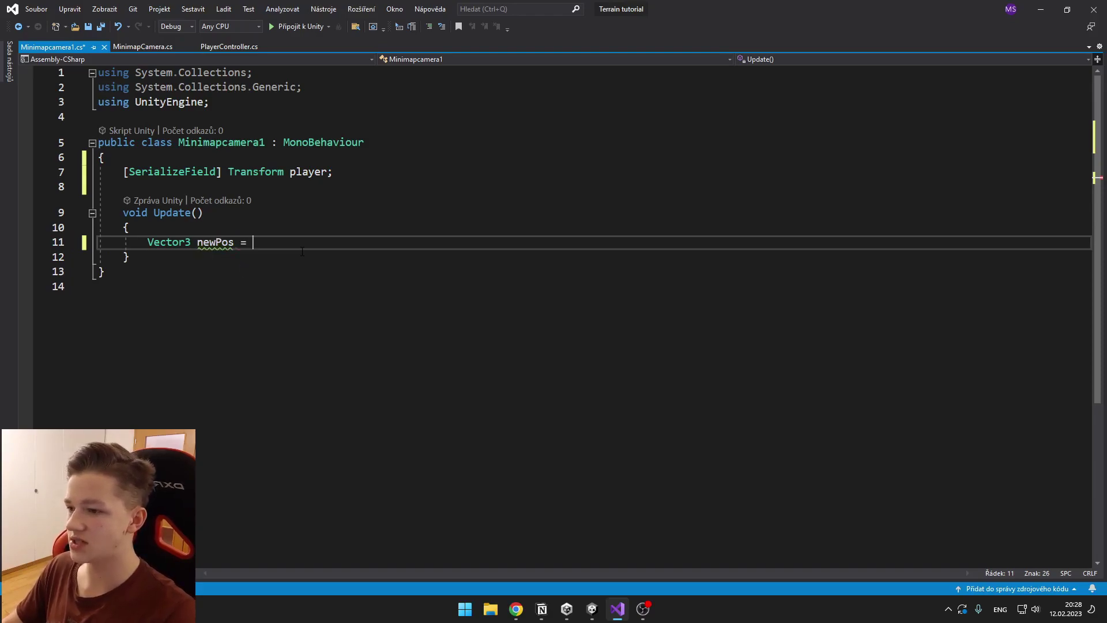
text(player)
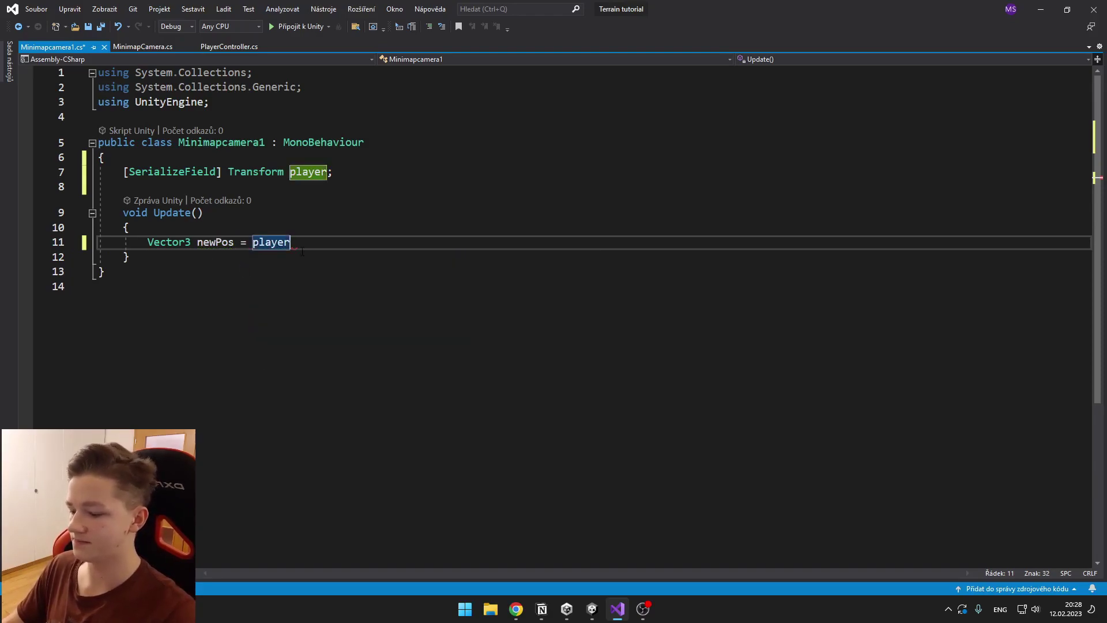
text(.po)
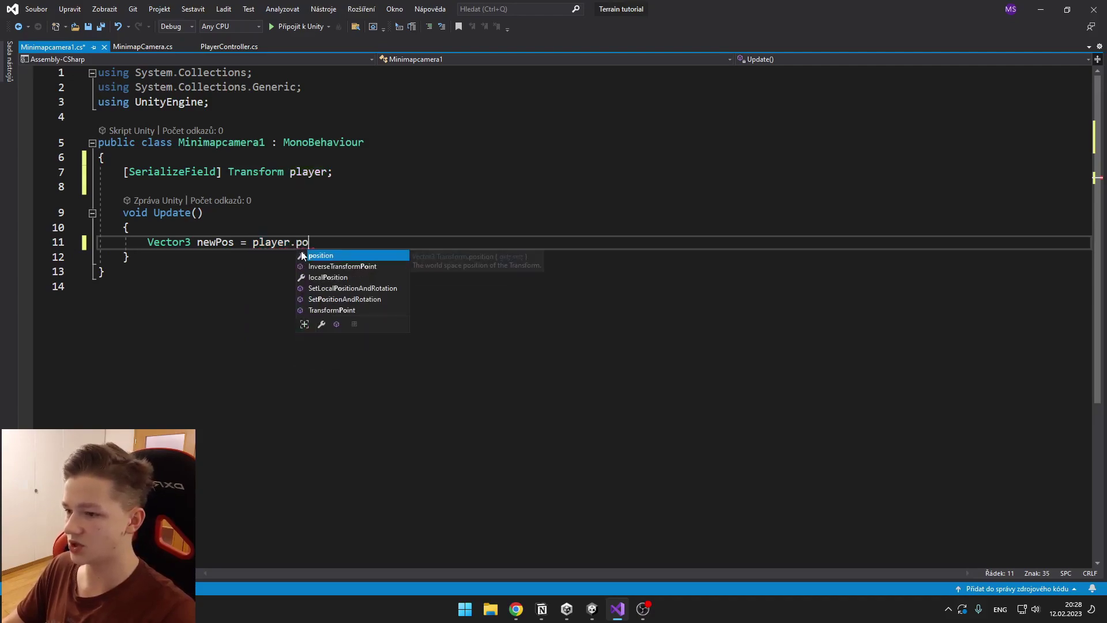
text(sition;)
- Switch to Unity, try lowering and raising the minimap camera, and set its Y position to 100
key(alt+Tab)
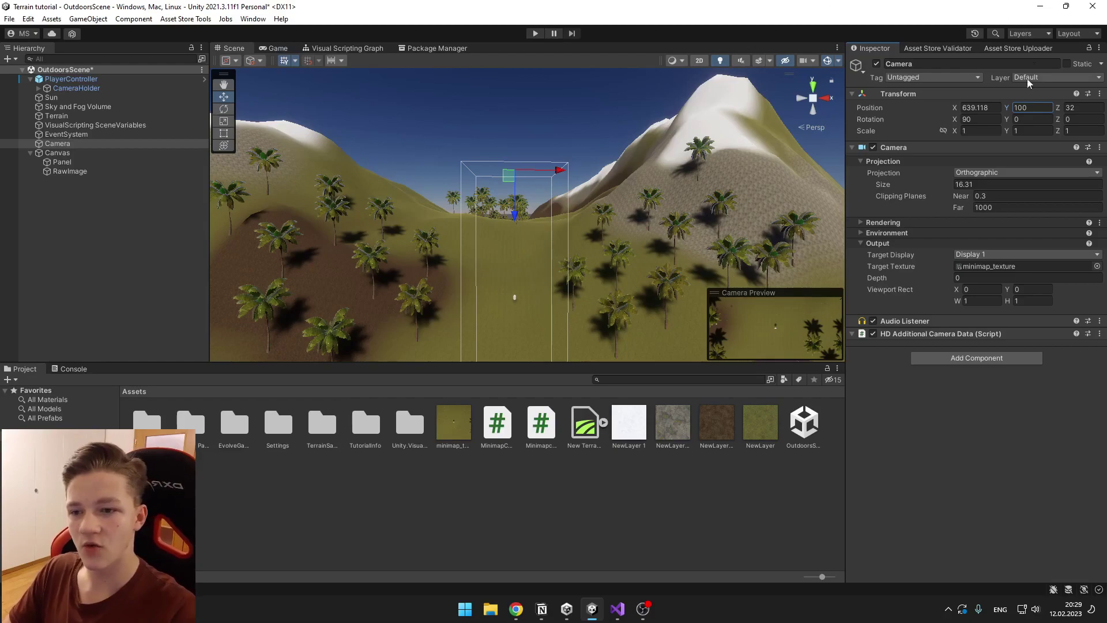
drag(515, 222, 524, 347)
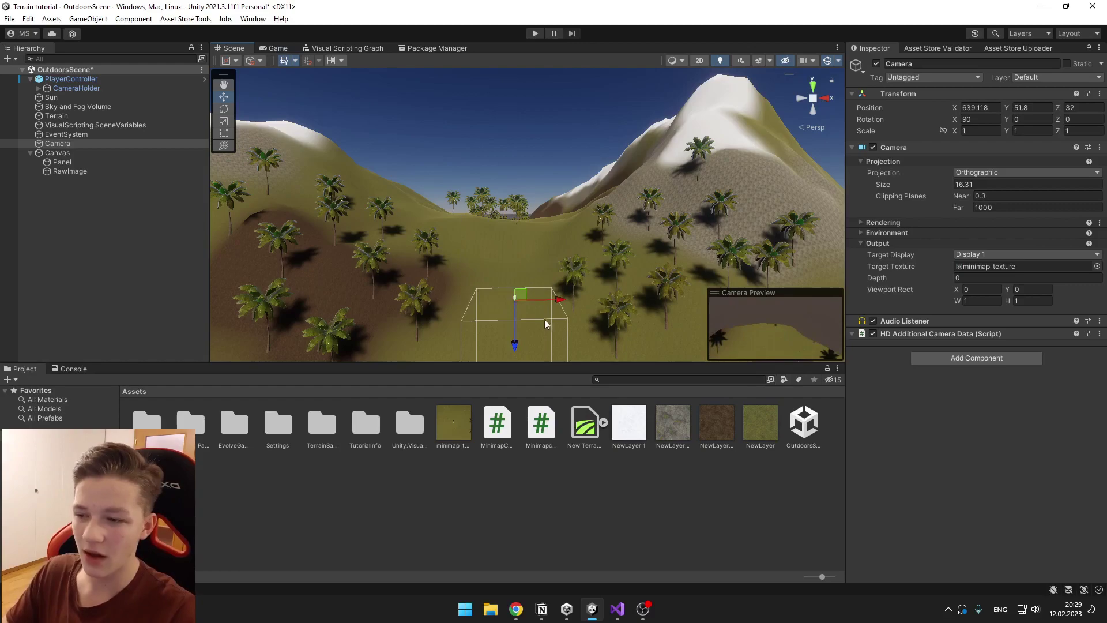
drag(516, 348, 514, 262)
click(1030, 108)
text(100)
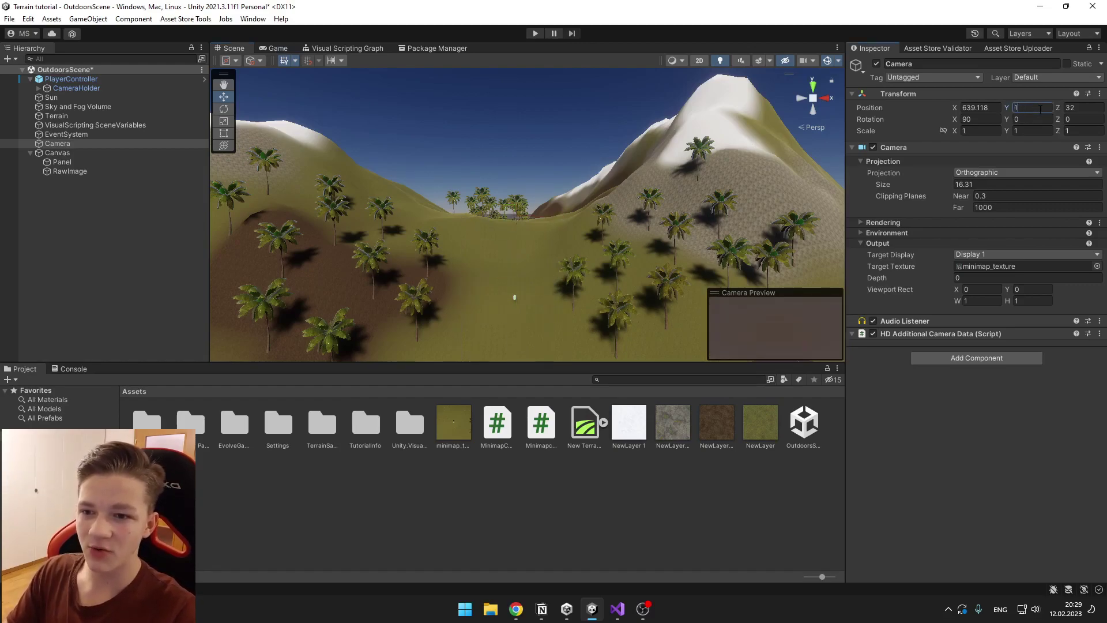
- Switch to Visual Studio and add the line newPos.y = transform.position.y; below the newPos declaration
click(617, 609)
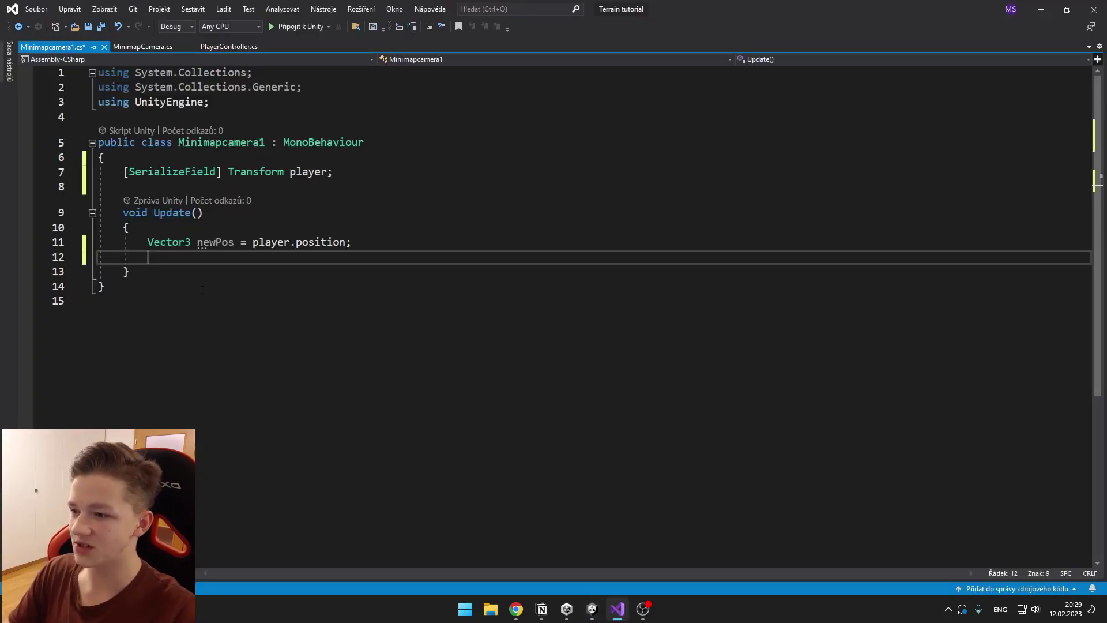
text(newPos)
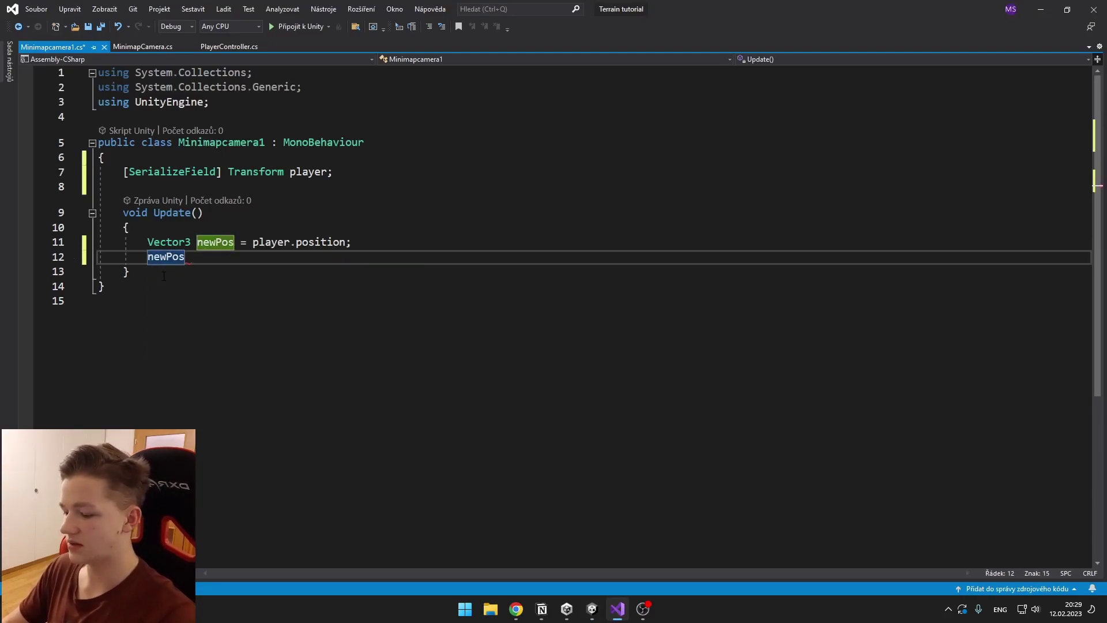
text(.y )
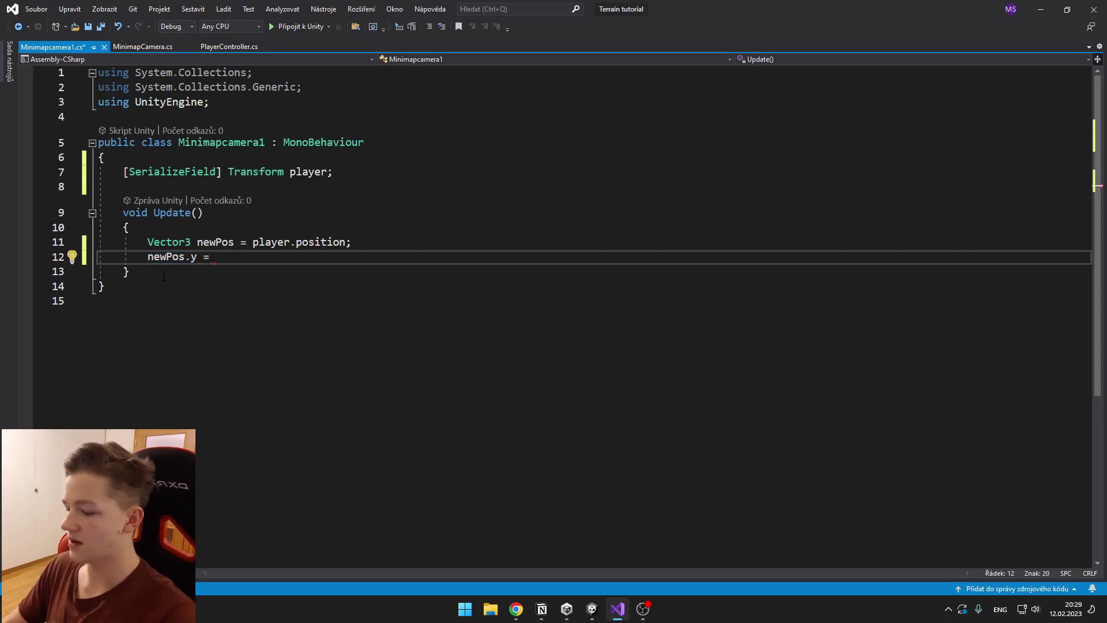
text(= tr)
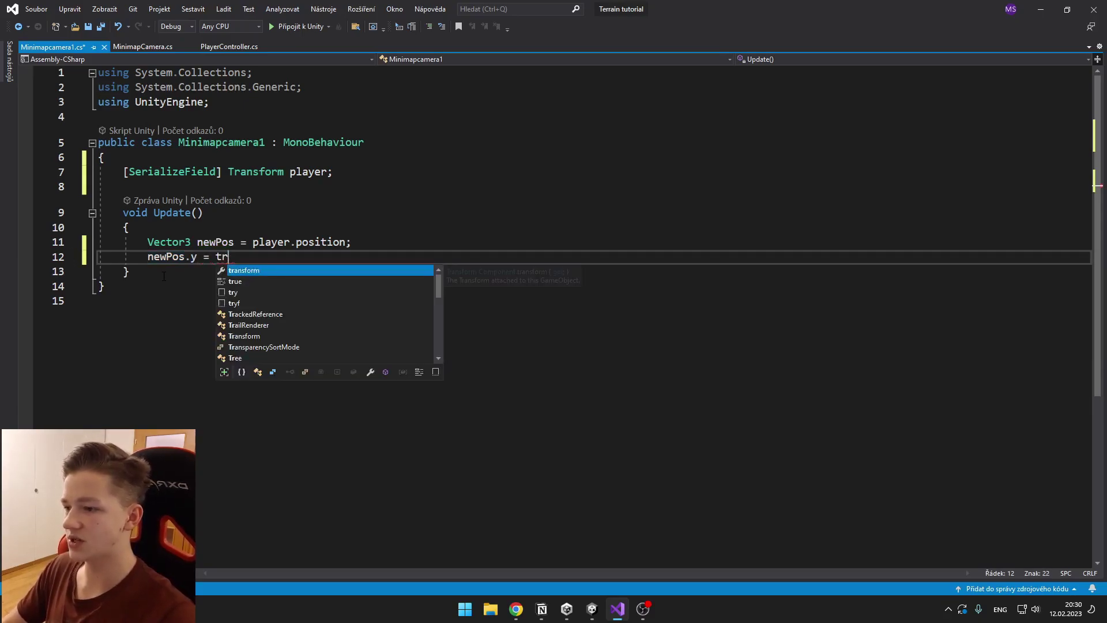
text(ansform.position)
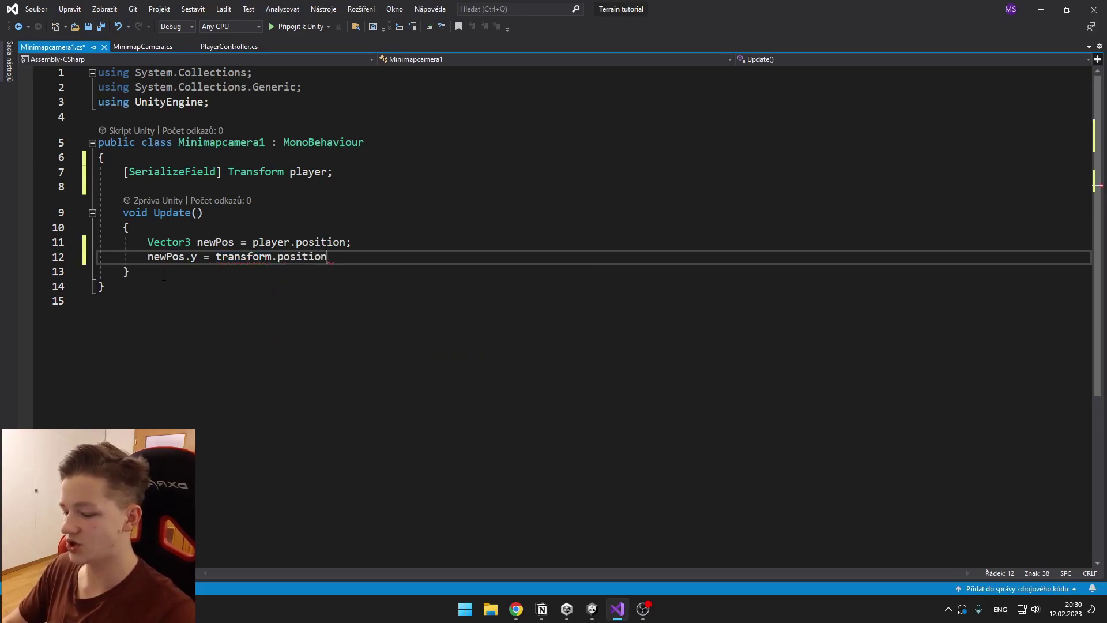
text(.y;)
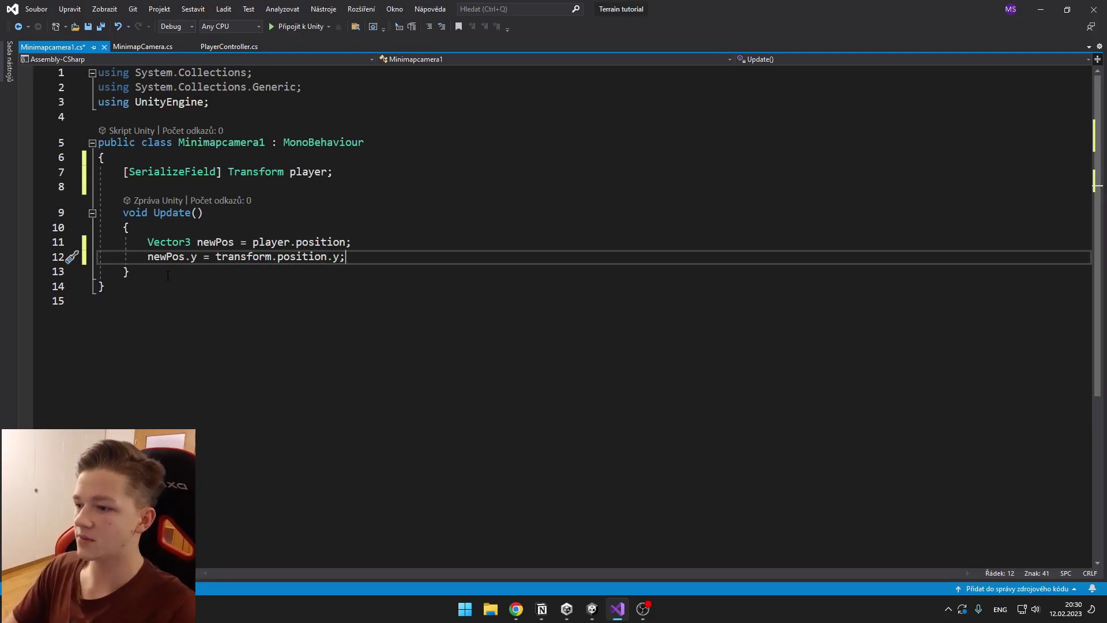
- Leave a blank line, add transform.position = newPos; at the end of Update, and save the script
key(Return)
key(Return)
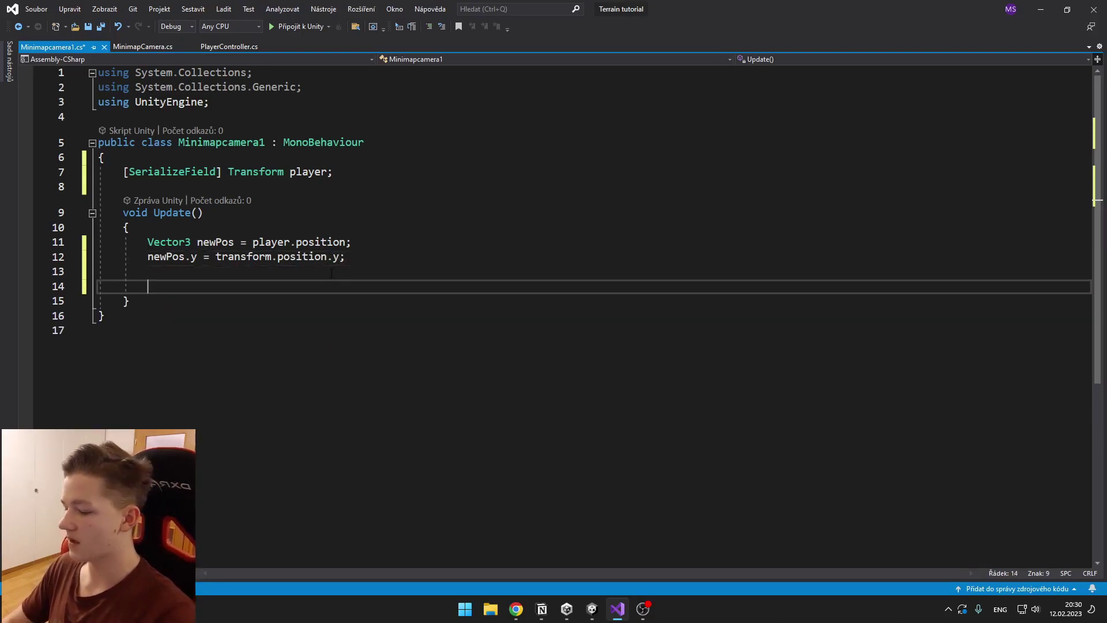
text(transform.)
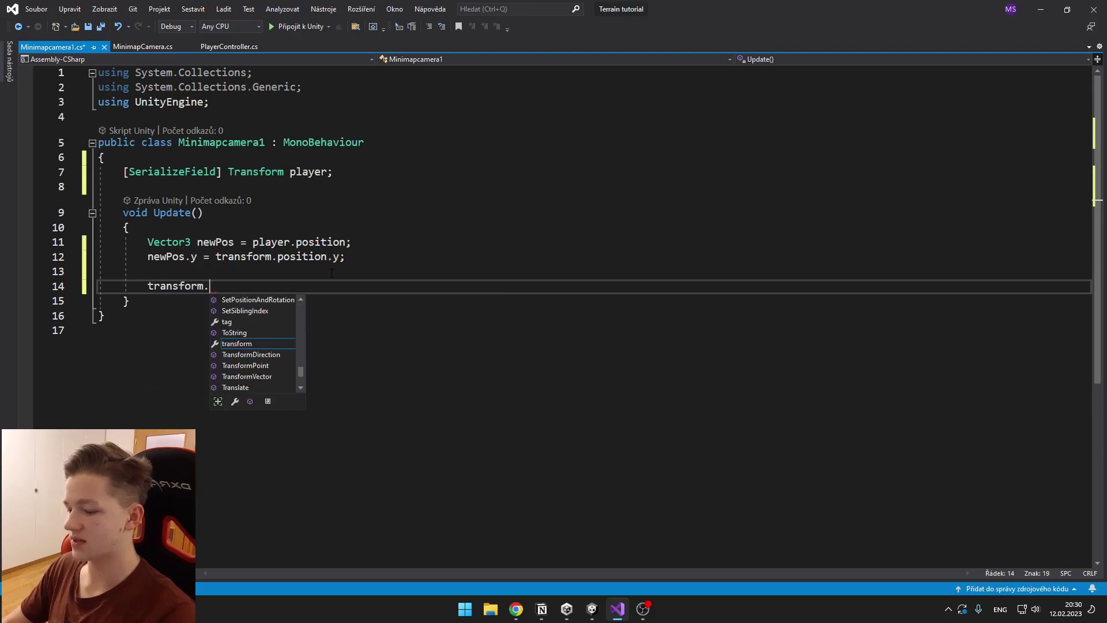
text(position = )
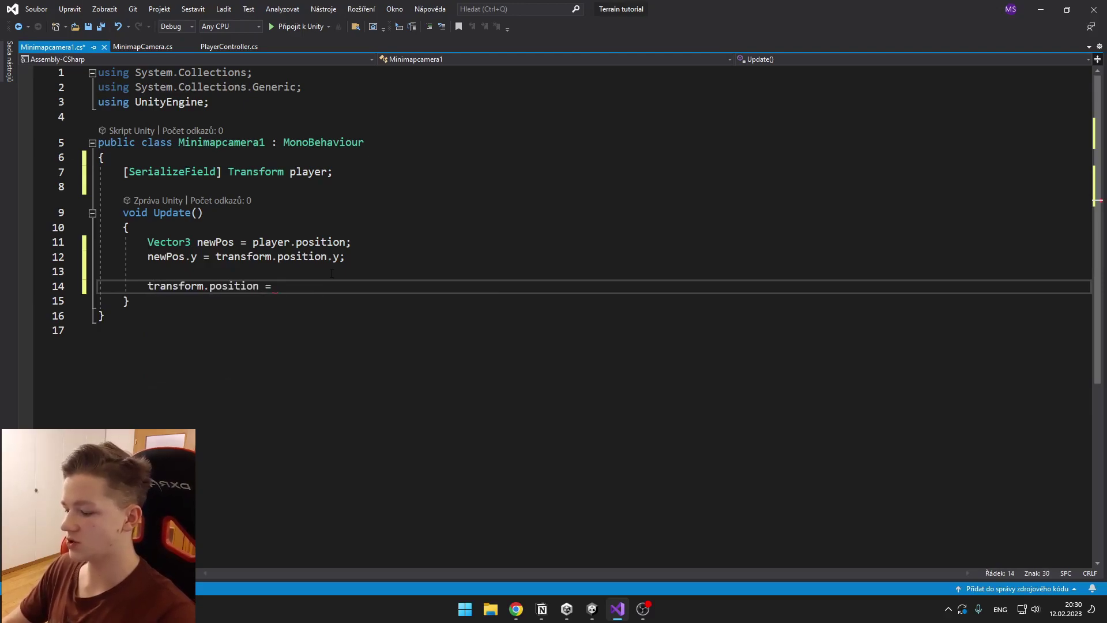
text(newPos)
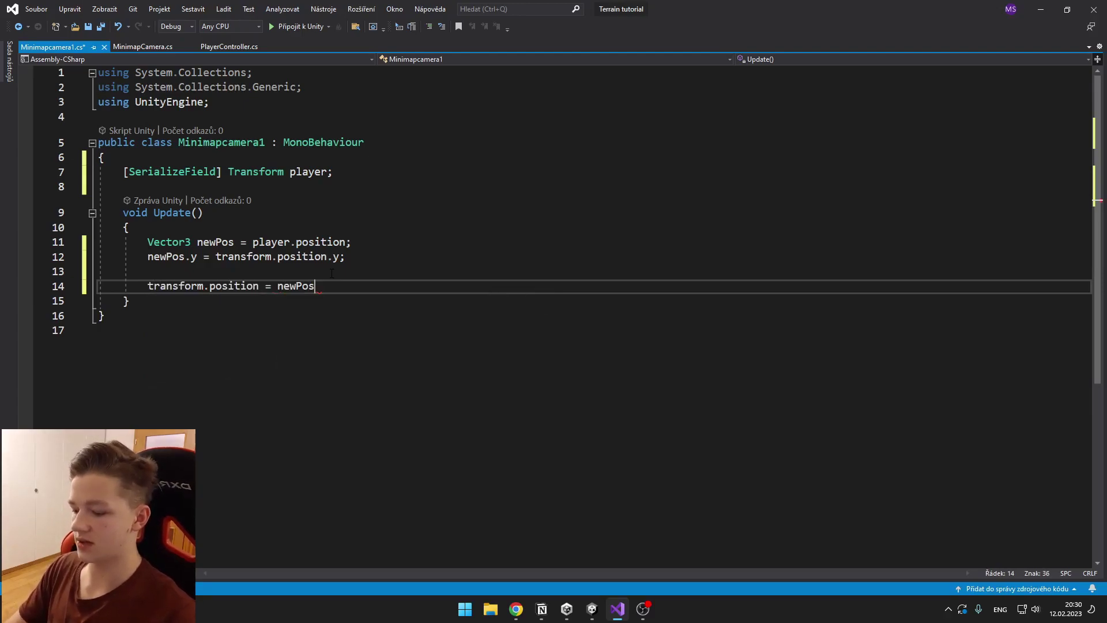
text(;)
key(ctrl+s)
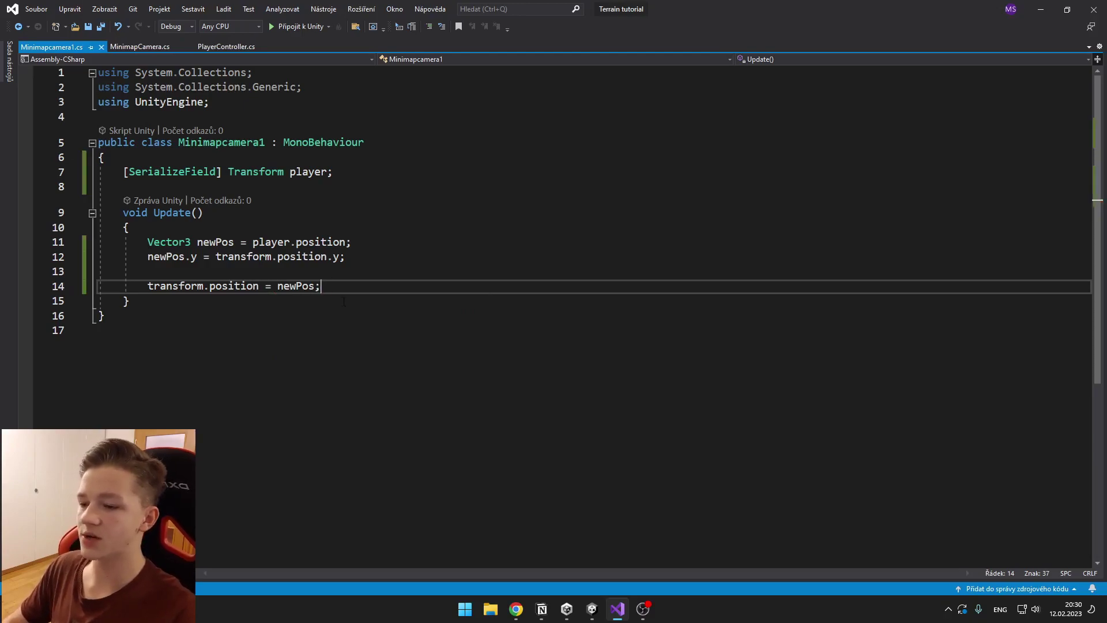
- Switch to Unity, attach the Minimapcamera1 script to the Camera, and assign PlayerController as its Player
click(592, 609)
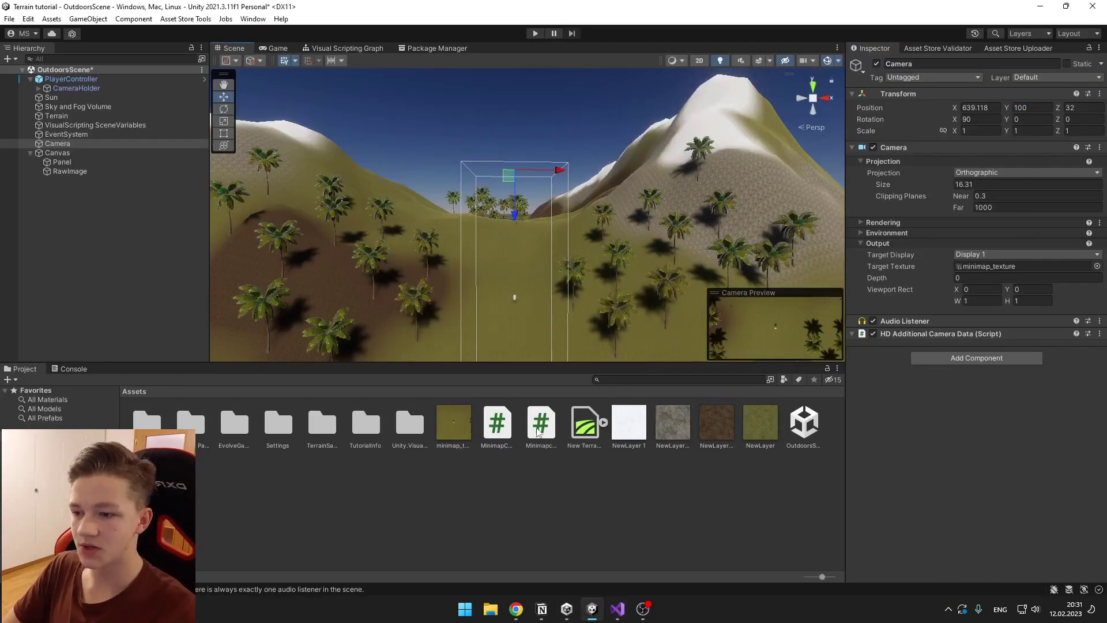
drag(541, 426, 1004, 436)
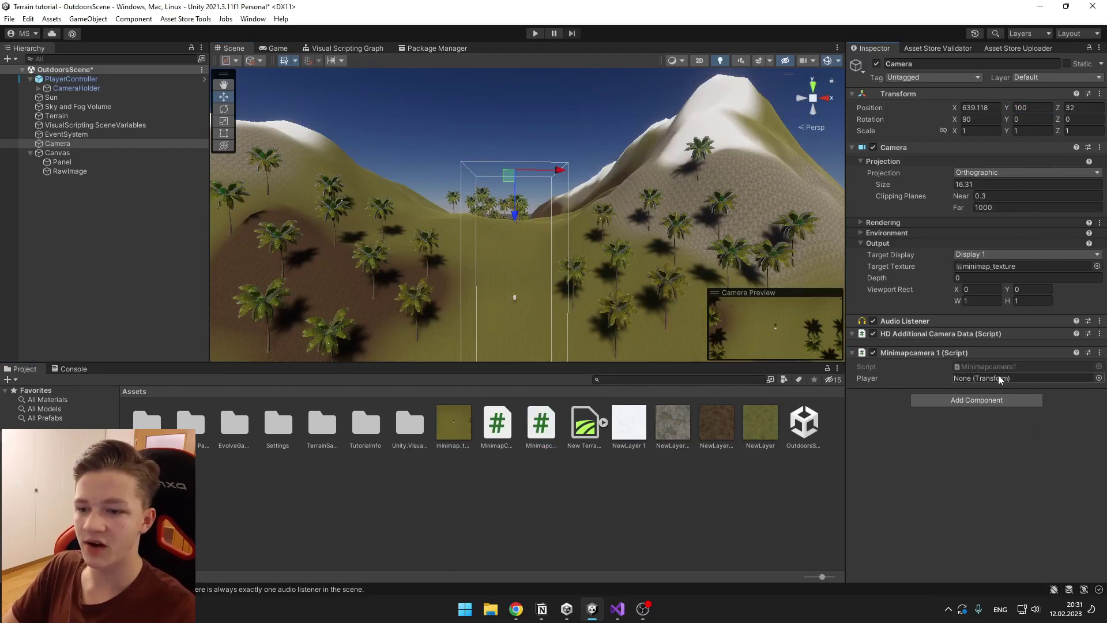
drag(61, 81, 1020, 378)
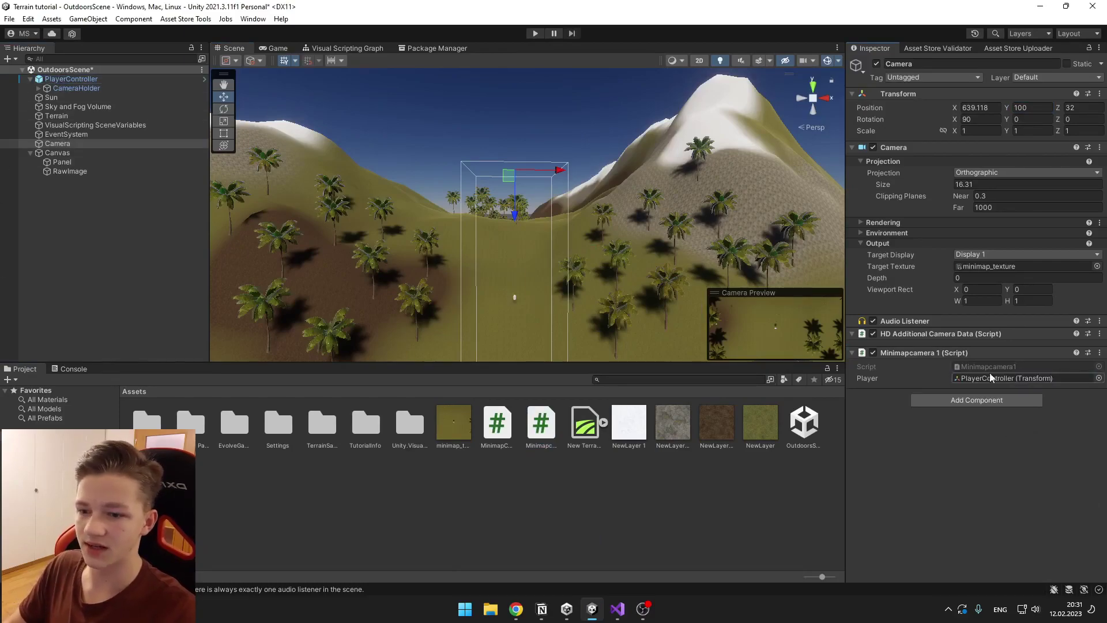
- Play-test the minimap by walking the player around and trying a different orthographic camera size, and end the test
click(536, 34)
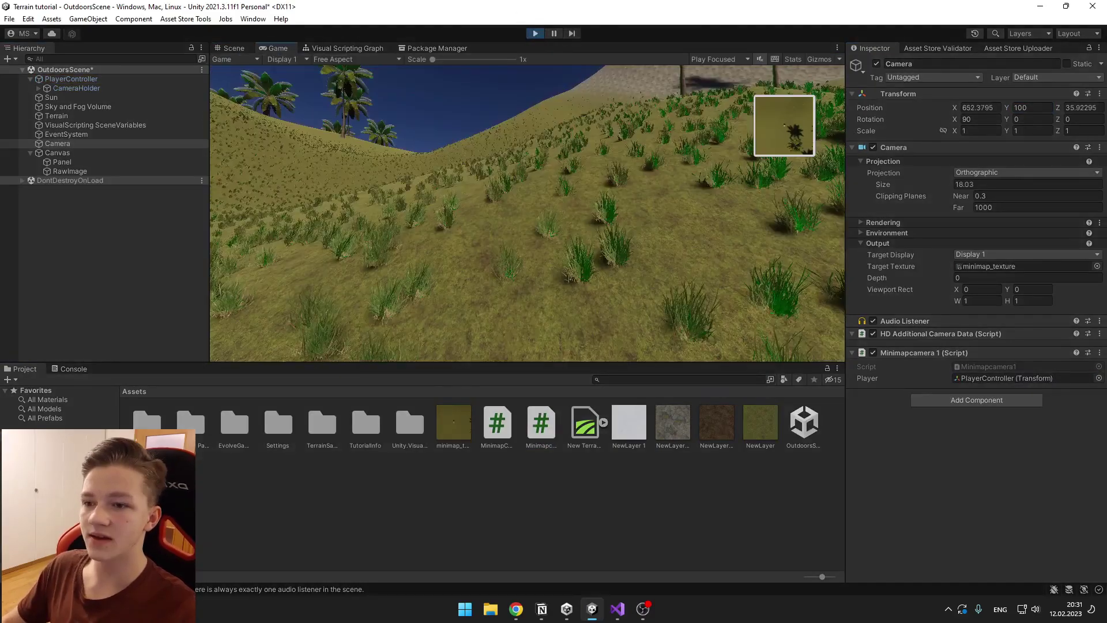
key(w)
key(w)
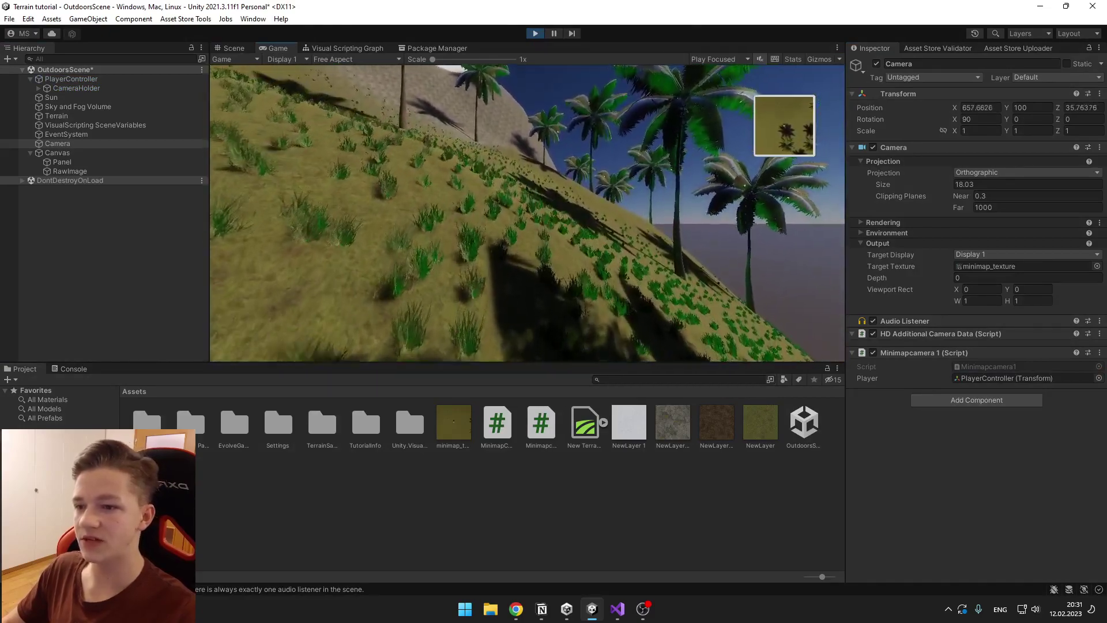
key(w)
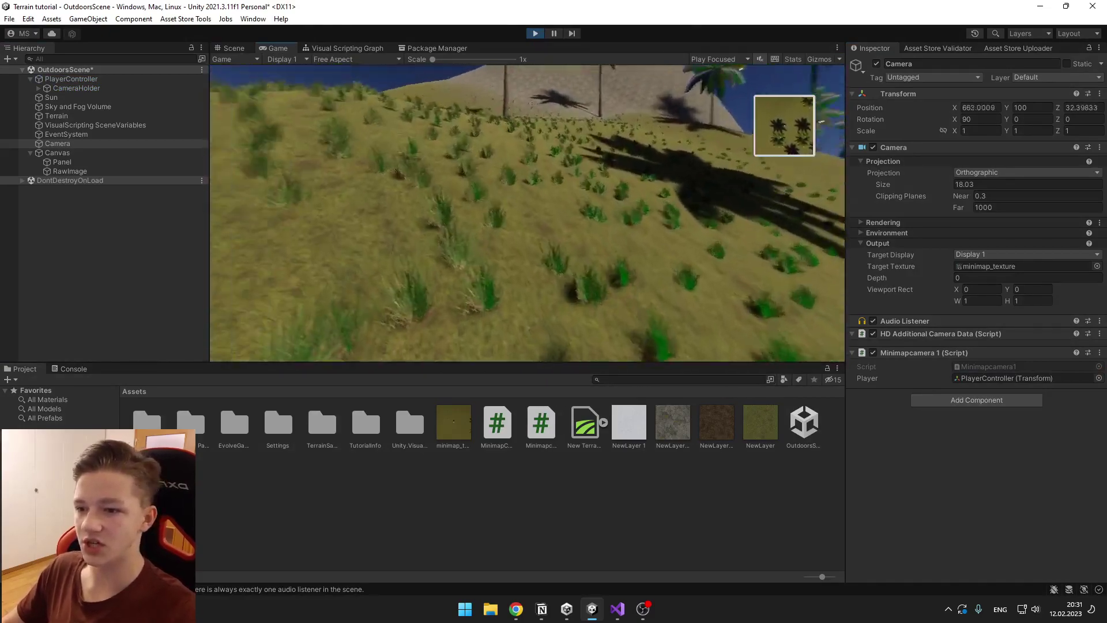
key(w)
key(Escape)
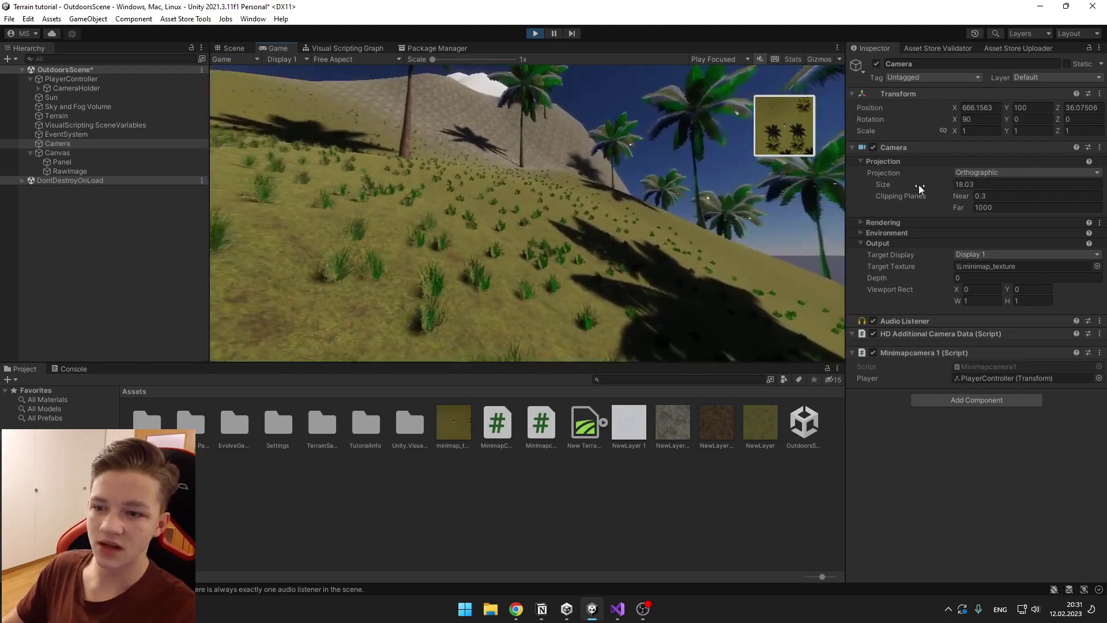
mouse_move(882, 185)
mouse_down()
mouse_move(988, 189)
mouse_move(884, 190)
mouse_up()
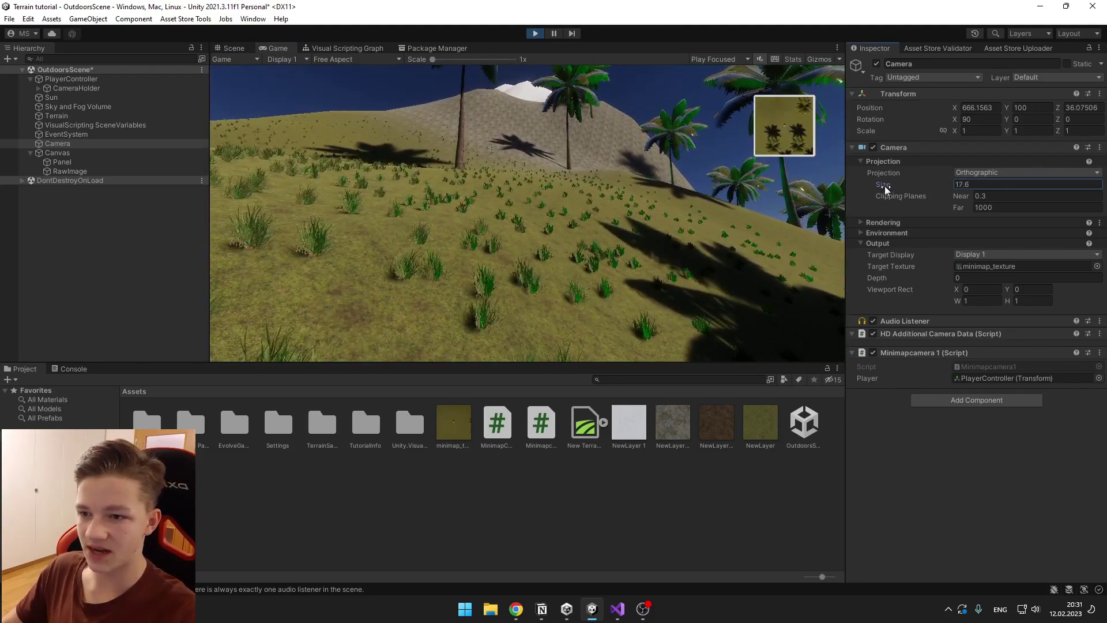
click(534, 33)
- Examine the minimap's RawImage in the Scene view and the Minimapcamera1 code in Visual Studio, and return to Unity
click(221, 50)
scroll(506, 251, down, 10)
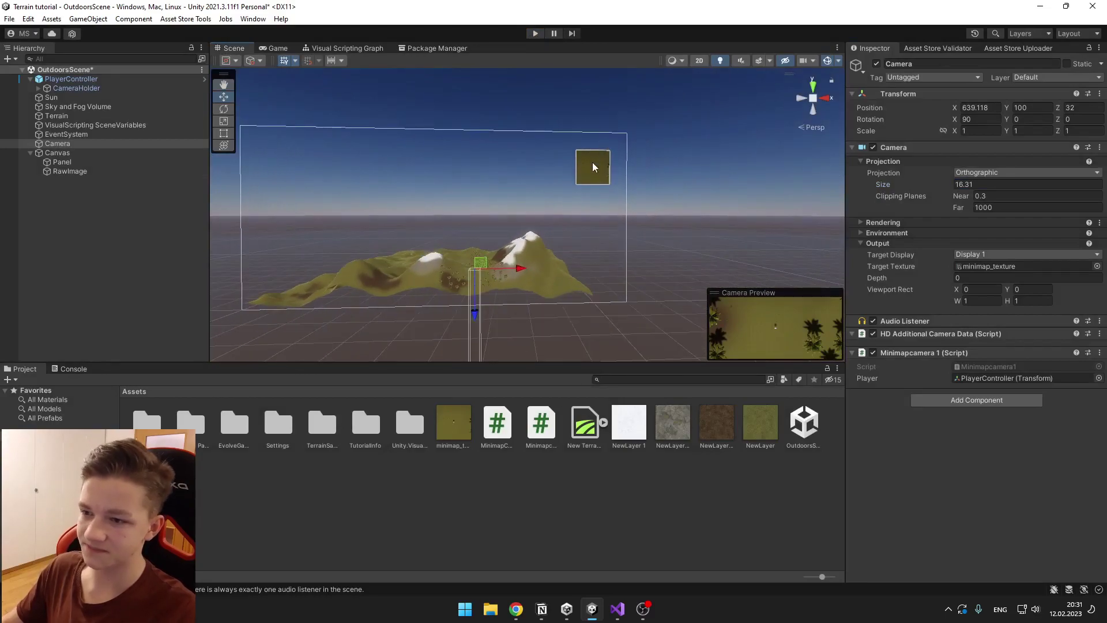
click(591, 167)
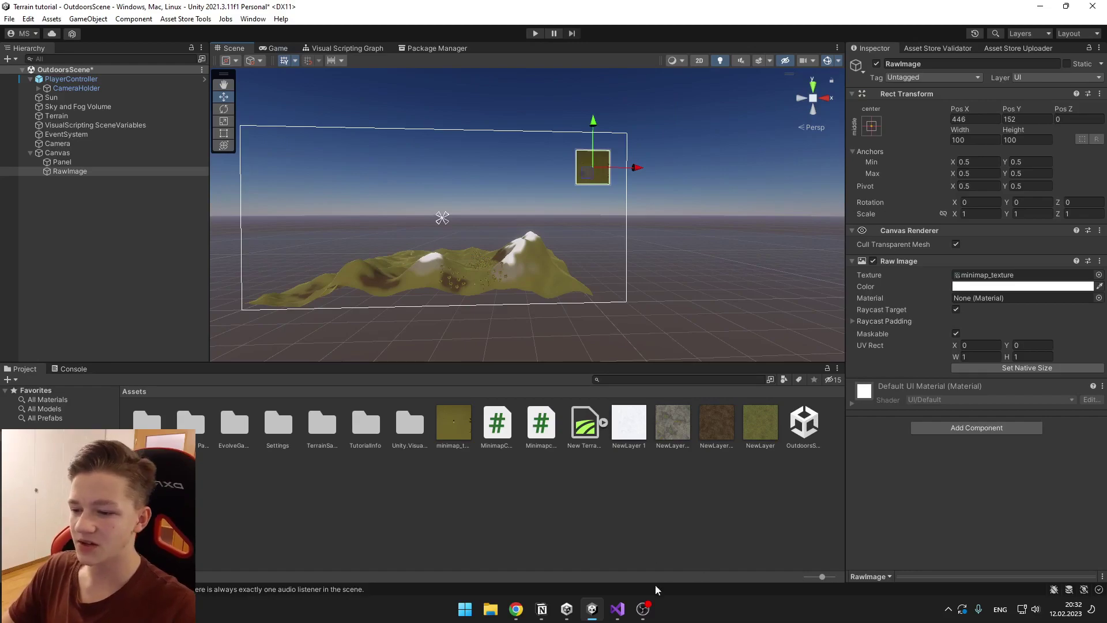
click(617, 608)
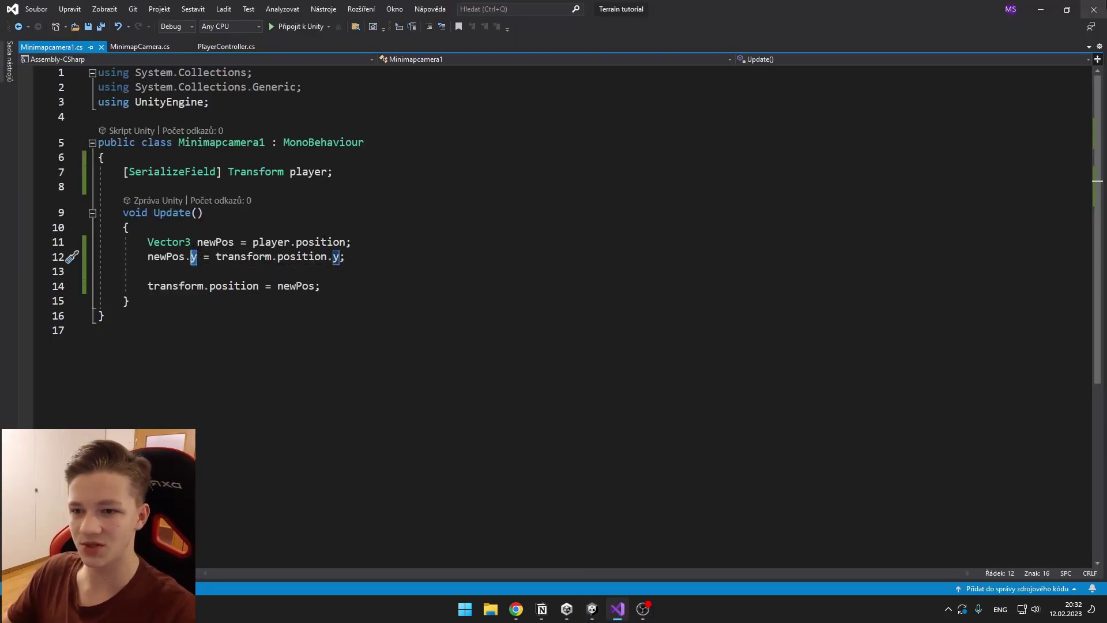
click(1046, 10)
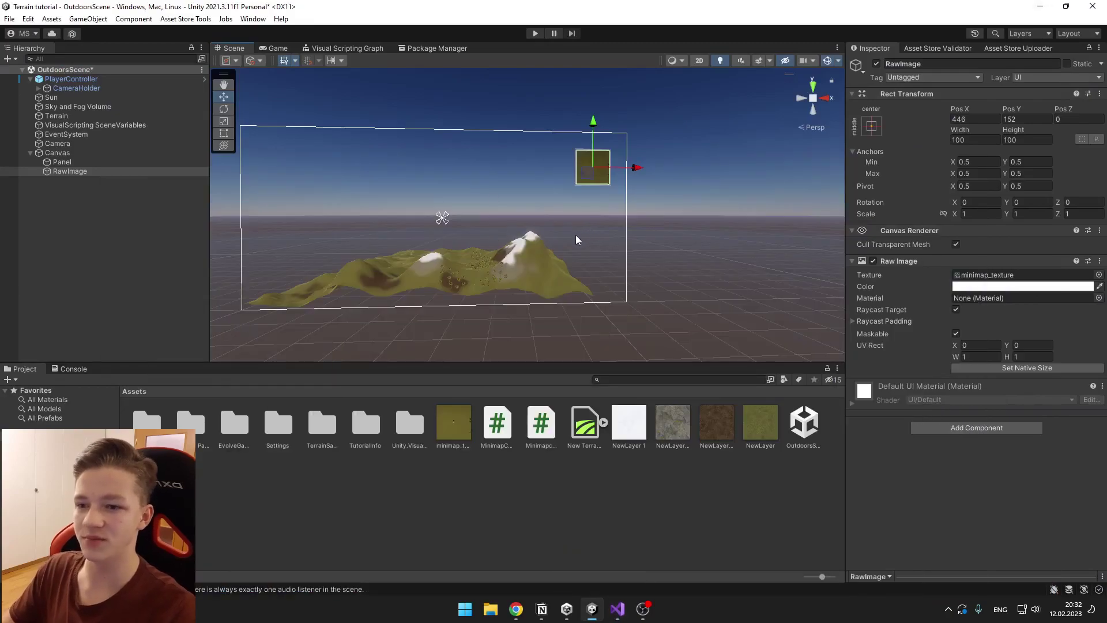